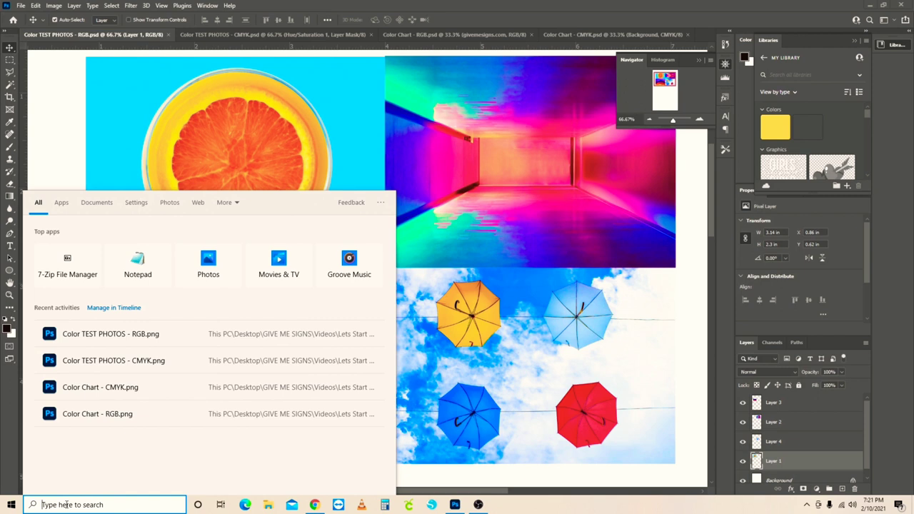
- Search Windows for 'cali' and launch Calibrate display color
type("cal")
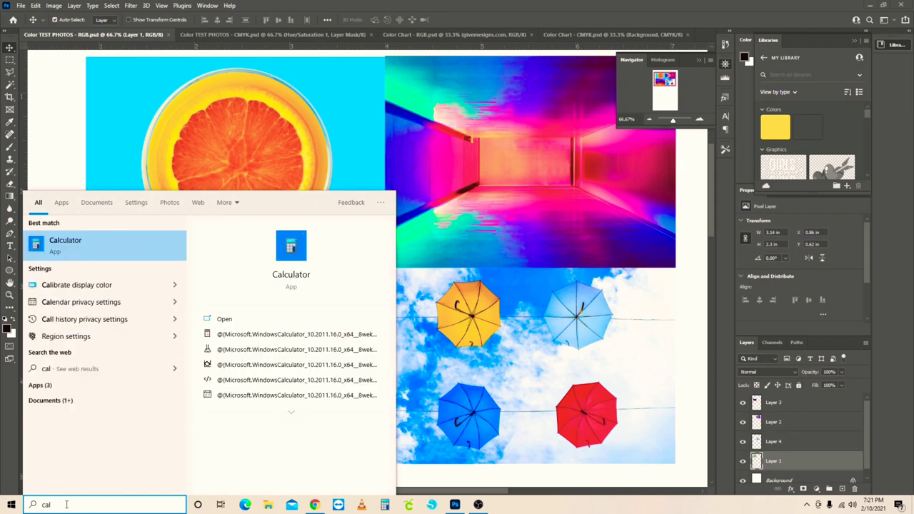
type("i")
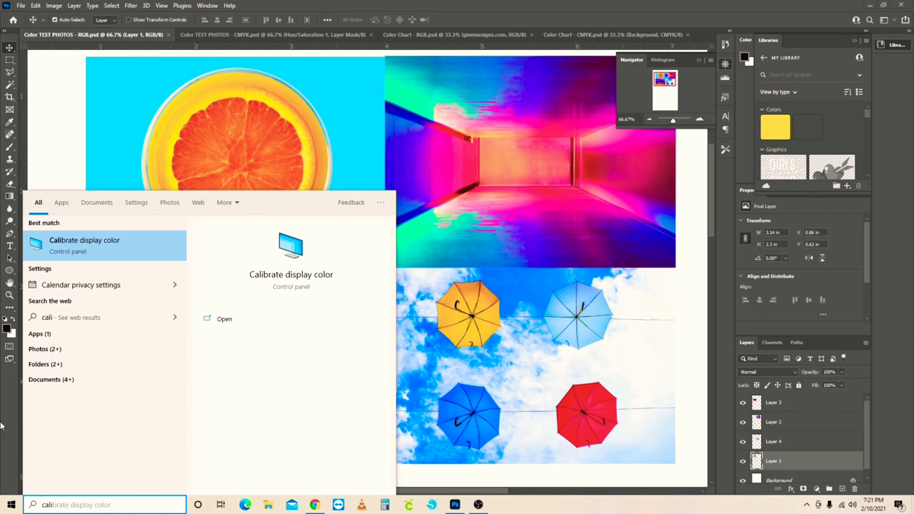
left_click(98, 250)
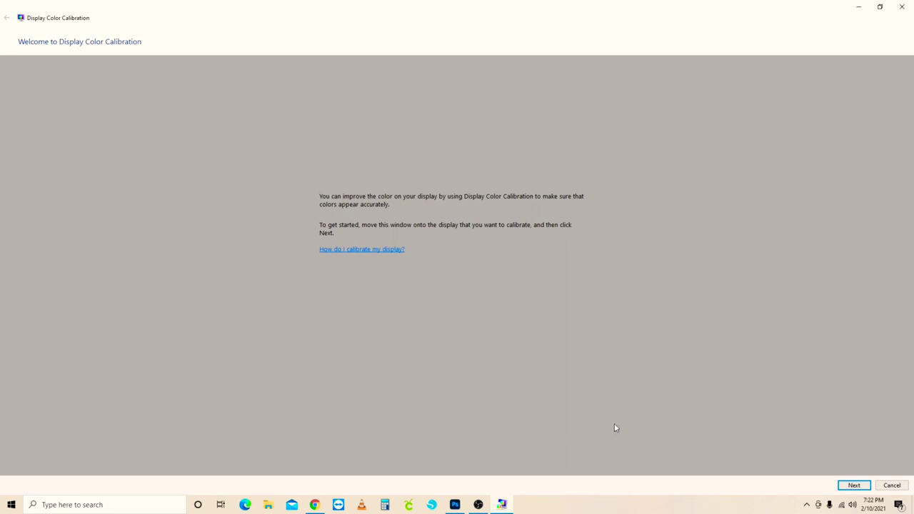
- Advance the wizard past the welcome, basic colour settings and gamma explanation pages to Adjust gamma
left_click(856, 486)
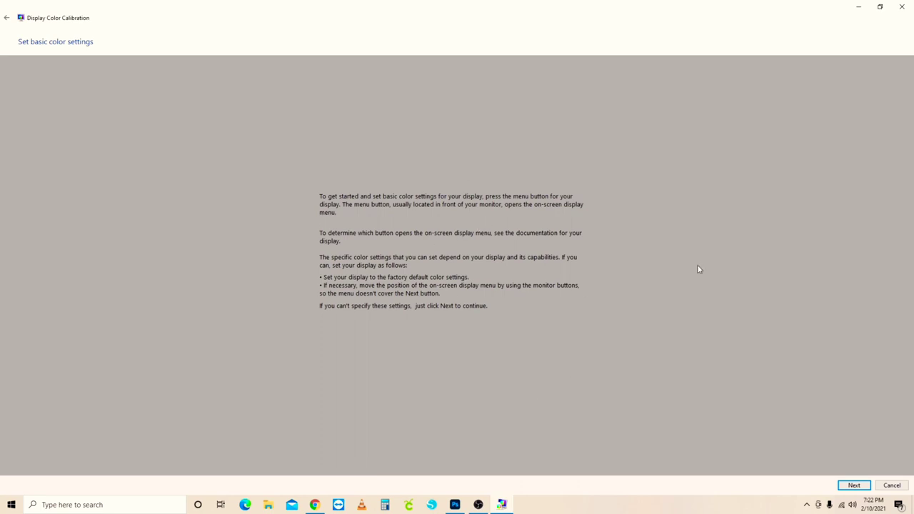
left_click(854, 486)
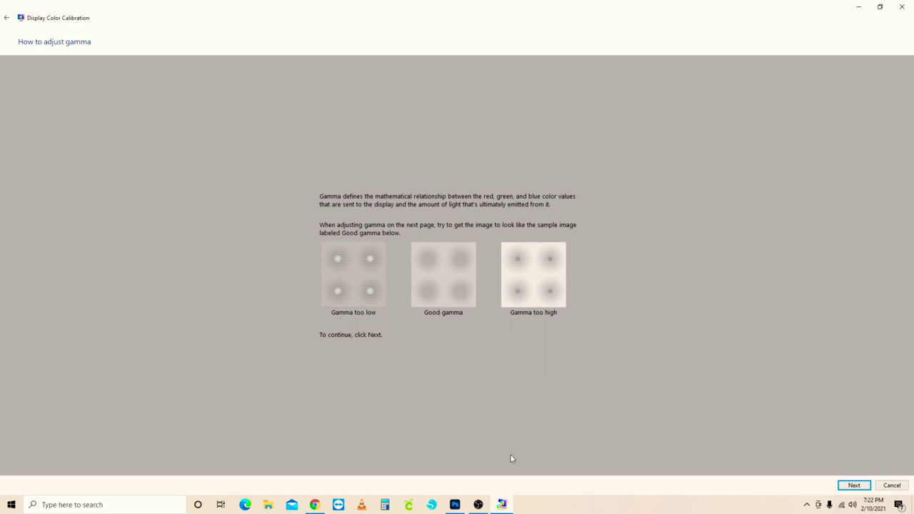
left_click(856, 486)
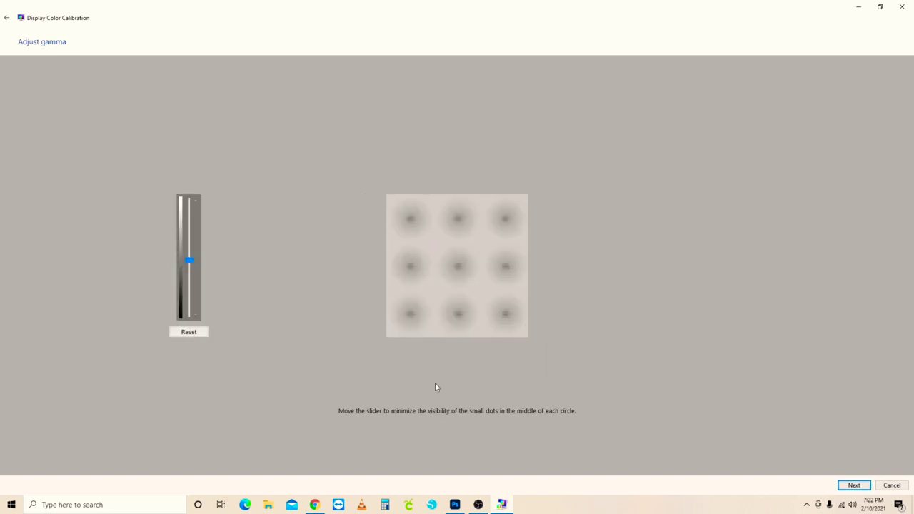
- Raise the gamma slider until the circle dots barely show, fine-tune it slightly lower, and continue
left_click(189, 260)
left_click(189, 262)
left_click_drag(189, 262, 191, 235)
left_click(190, 230)
left_click_drag(191, 237, 190, 240)
left_click(854, 488)
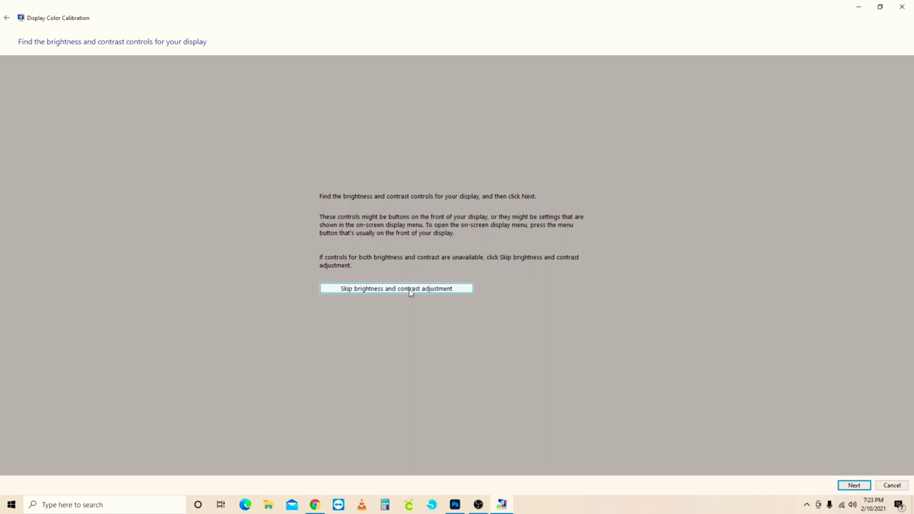
- Skip through the brightness and contrast guidance and adjustment pages to the colour balance explanation
left_click(854, 486)
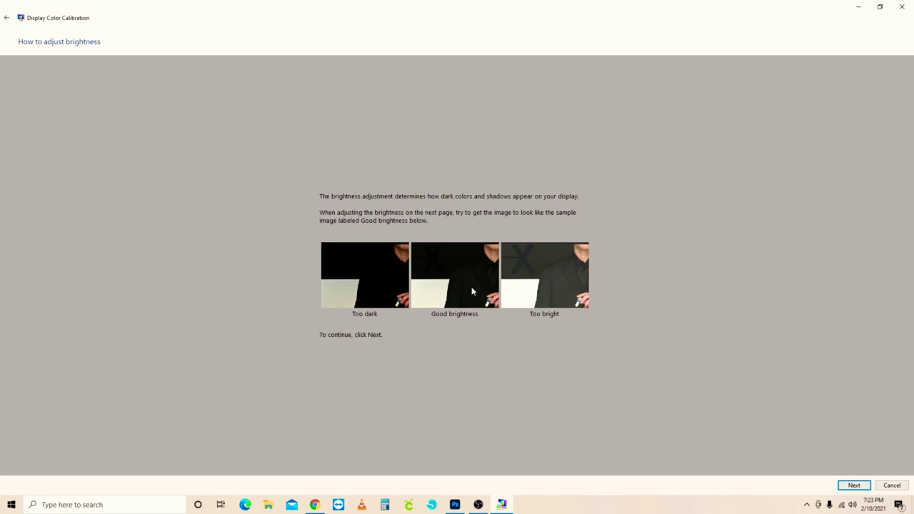
left_click(856, 485)
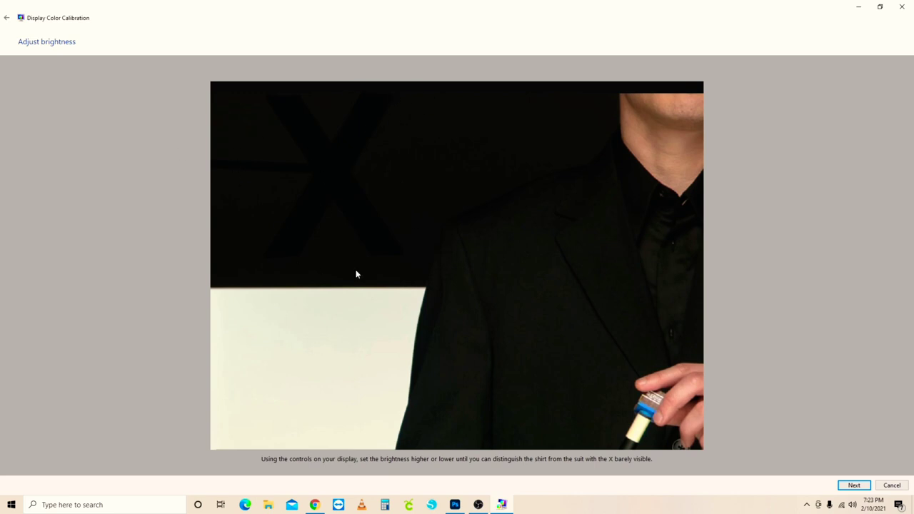
left_click(853, 486)
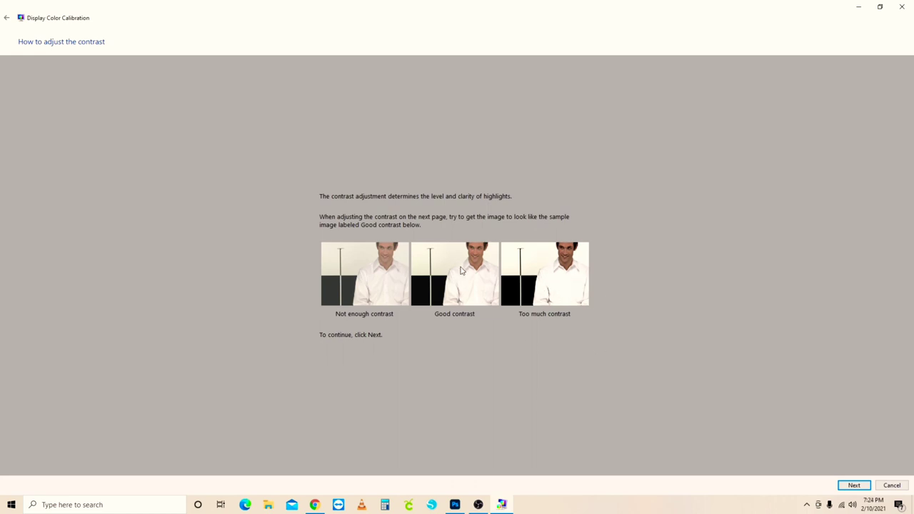
left_click(855, 486)
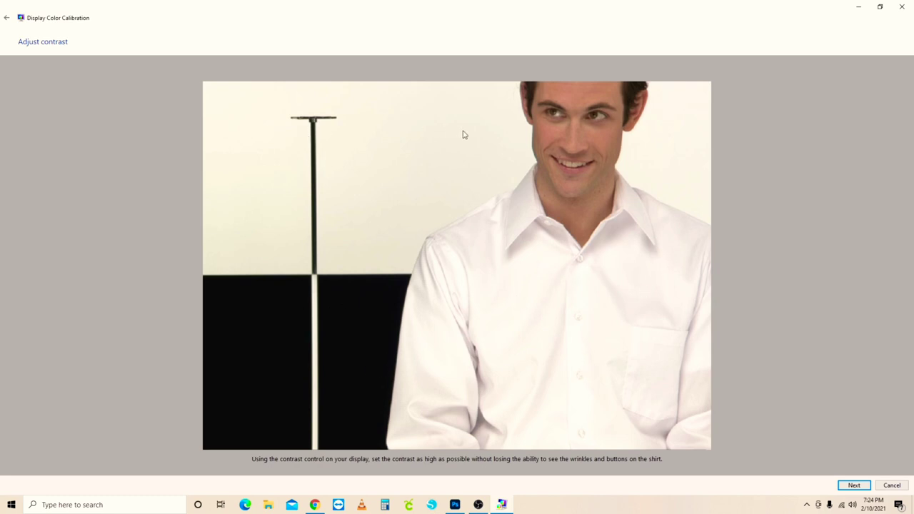
left_click(853, 486)
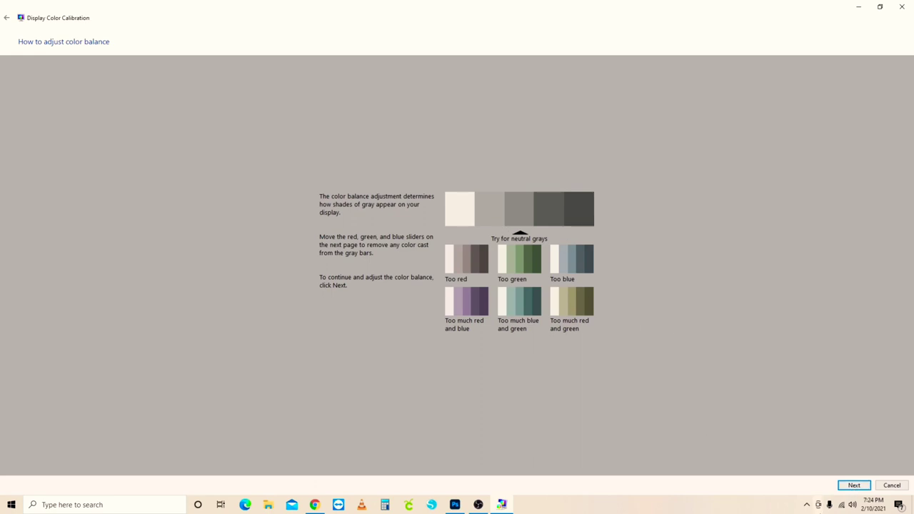
- Lower red and blue slightly, keep green at full, and create the new calibration
left_click(855, 485)
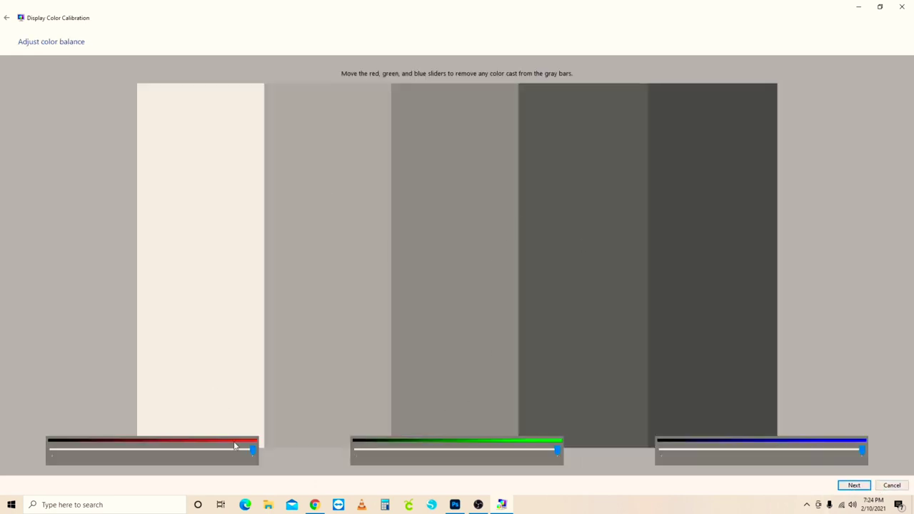
left_click_drag(254, 454, 275, 452)
left_click_drag(235, 454, 235, 454)
mouse_move(557, 452)
left_mouse_down()
mouse_move(535, 452)
mouse_move(575, 454)
mouse_move(559, 454)
left_mouse_up()
left_click_drag(861, 450, 859, 452)
mouse_move(235, 450)
left_mouse_down()
mouse_move(276, 453)
mouse_move(228, 450)
left_mouse_up()
left_click(854, 485)
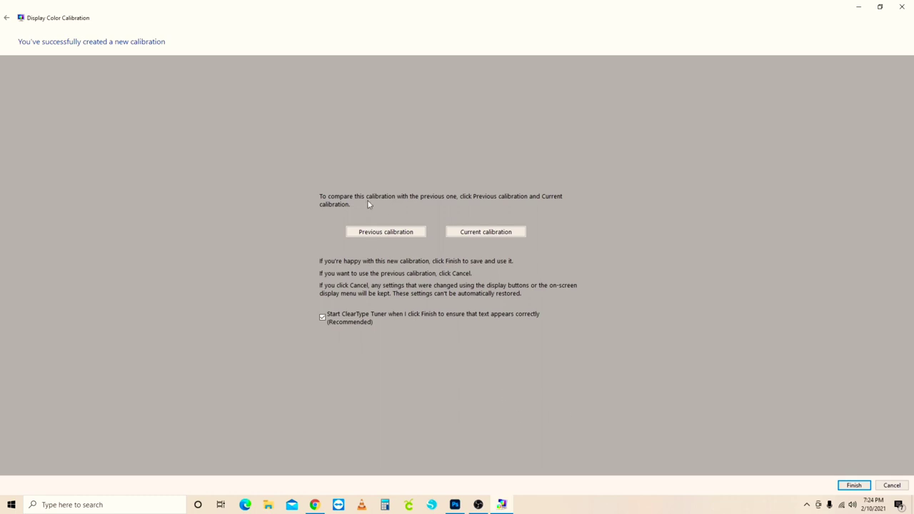
- Preview the previous and current calibrations, then finish to save it and launch ClearType Tuner
left_click(385, 236)
left_click(478, 234)
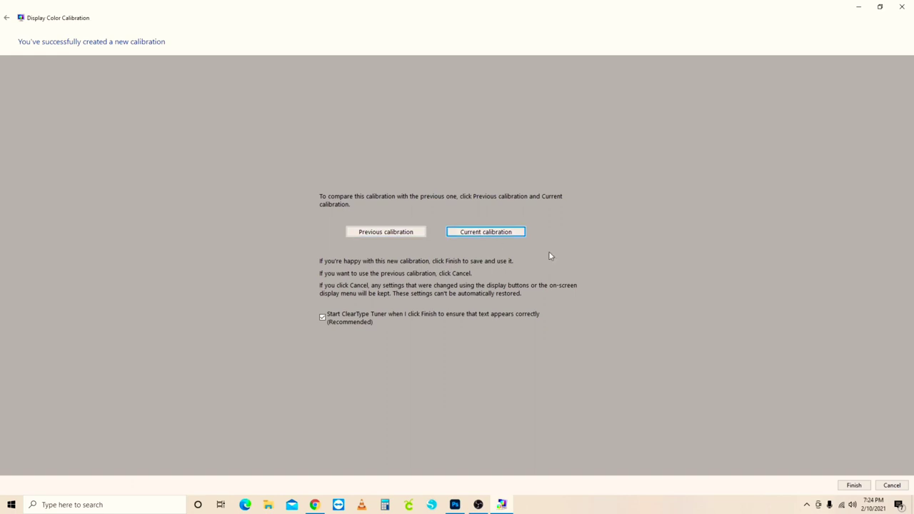
left_click(852, 486)
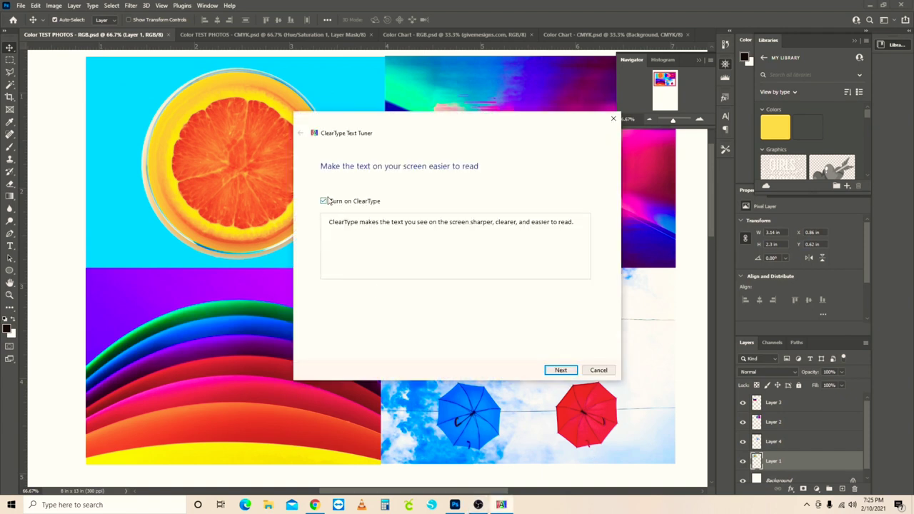
- Keep ClearType on, tune all monitors, pick the clearest sample on all five pages, and close
left_click(565, 373)
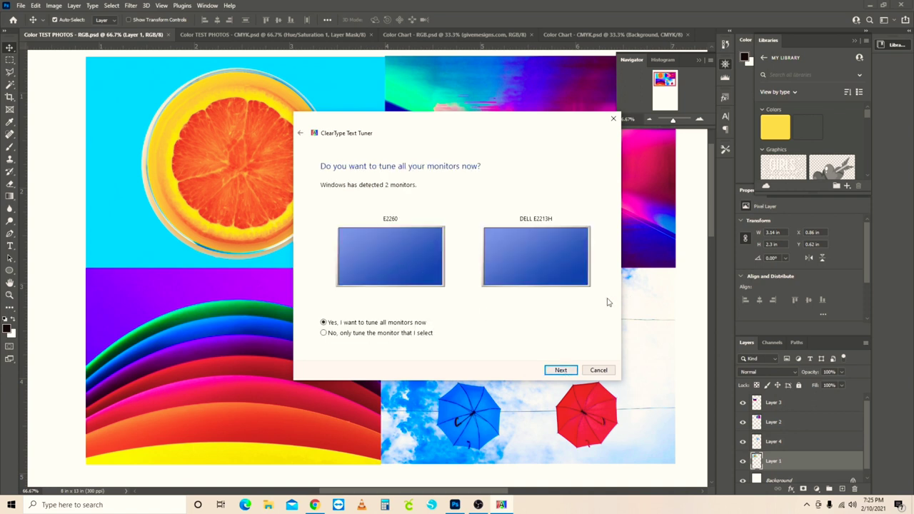
left_click(559, 370)
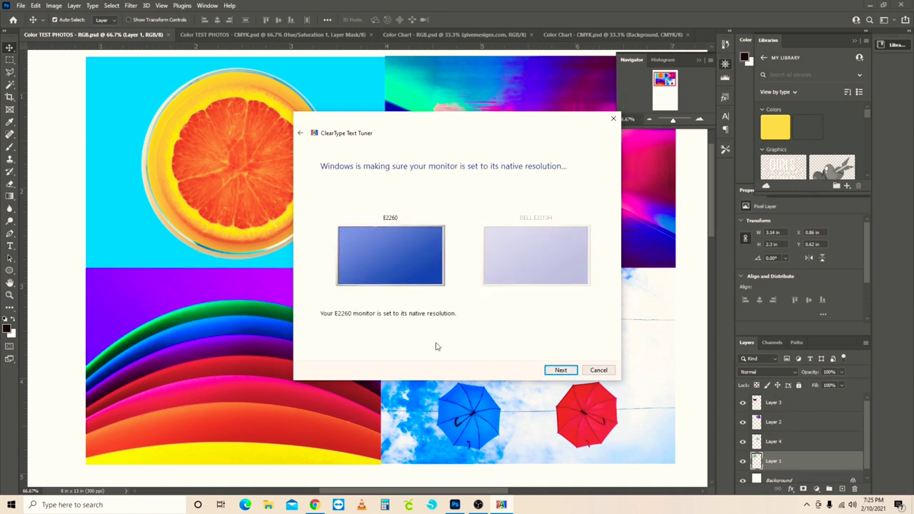
left_click(560, 370)
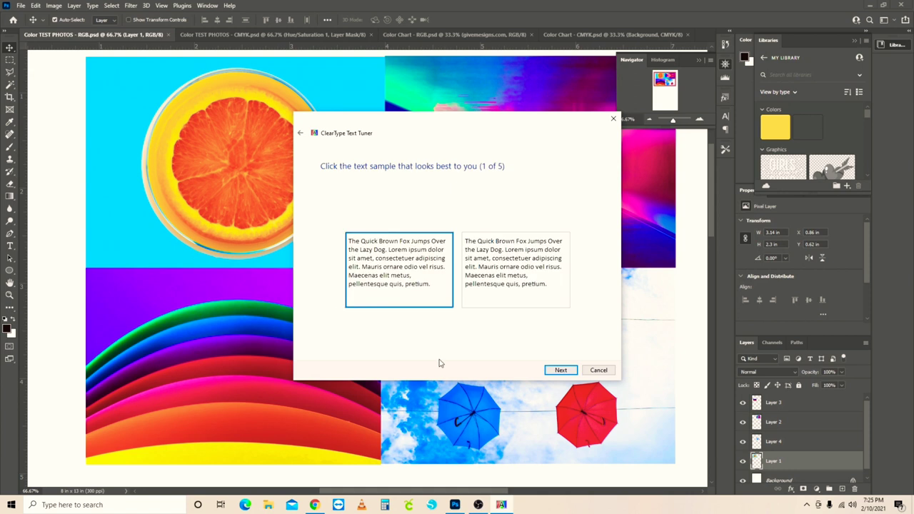
left_click(561, 370)
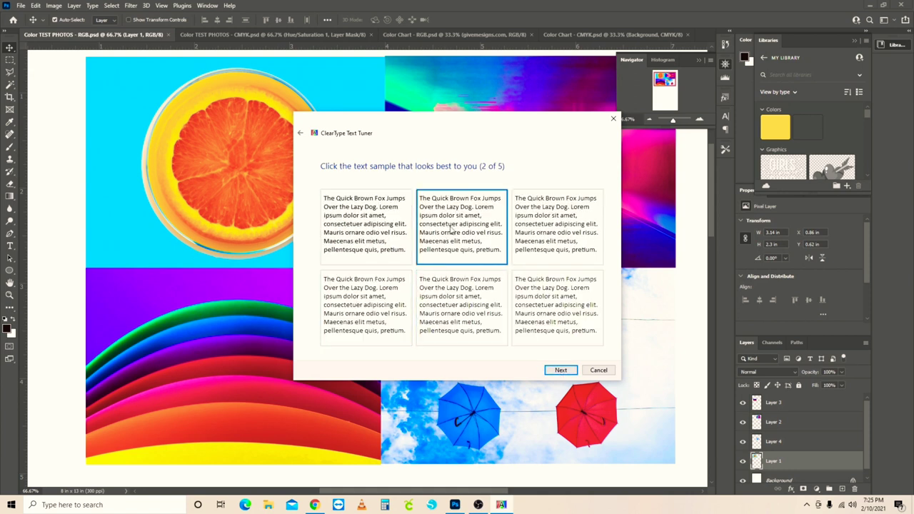
left_click(561, 370)
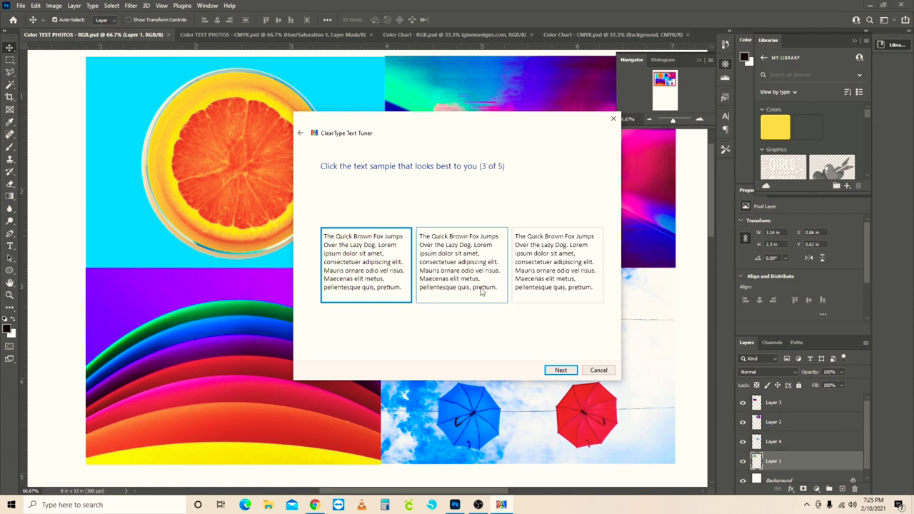
left_click(560, 372)
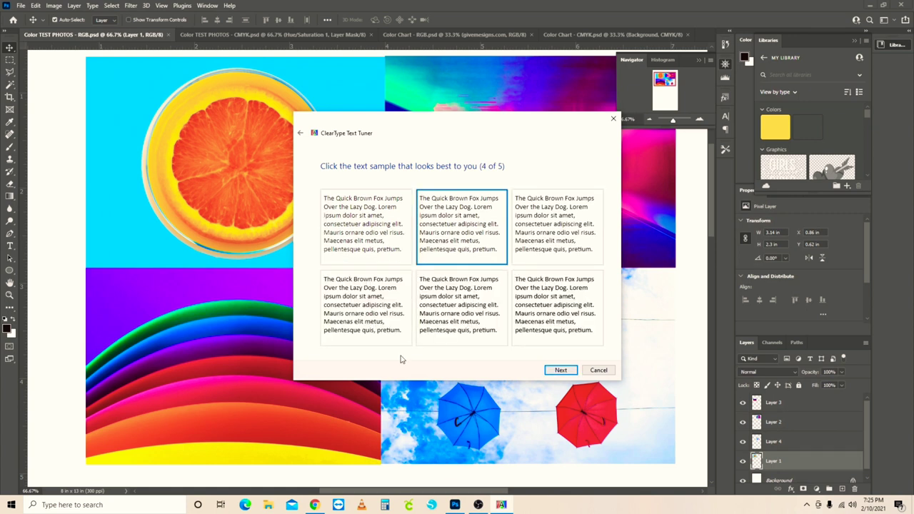
left_click(569, 239)
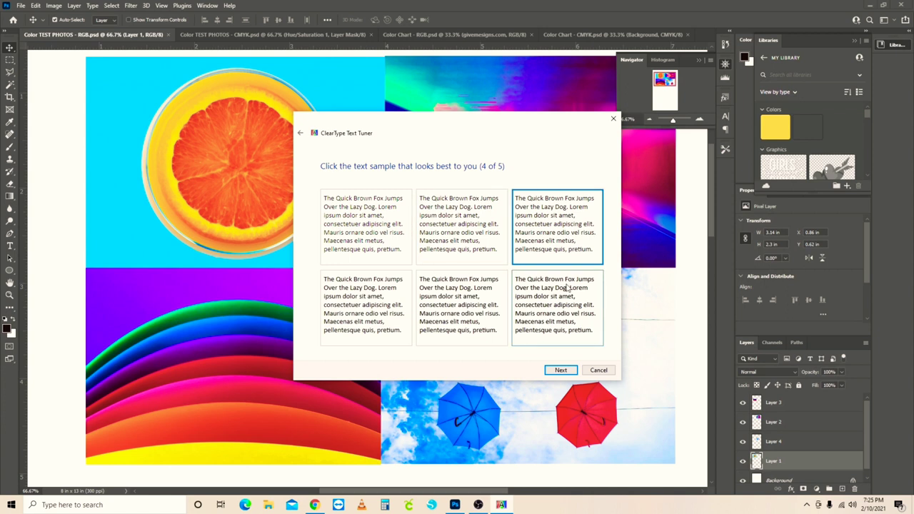
left_click(561, 370)
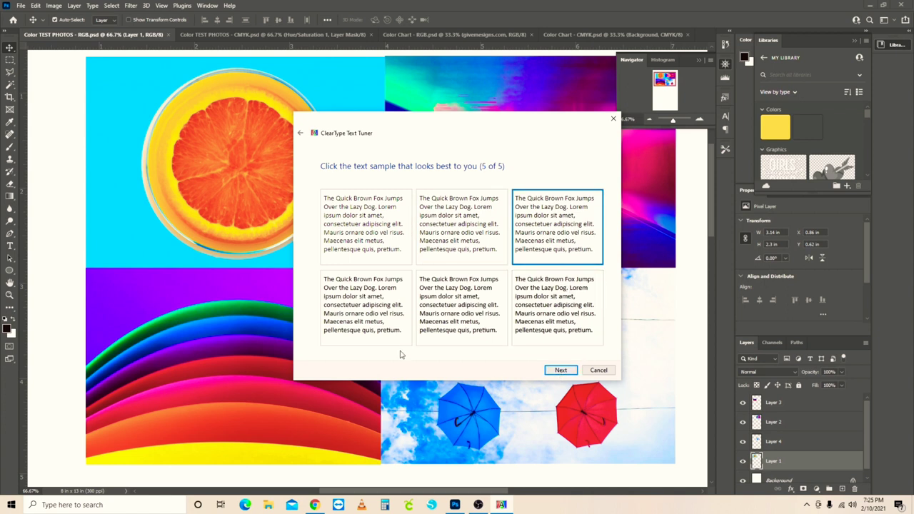
left_click(561, 370)
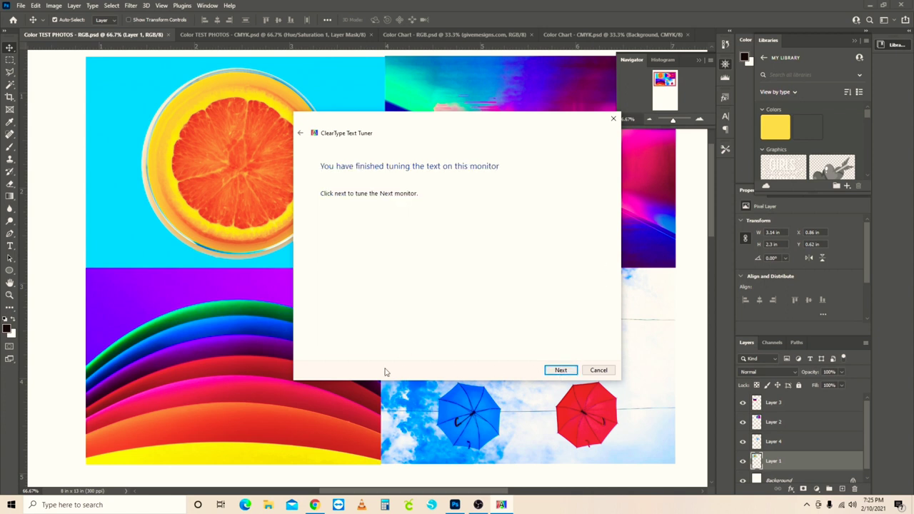
left_click(561, 370)
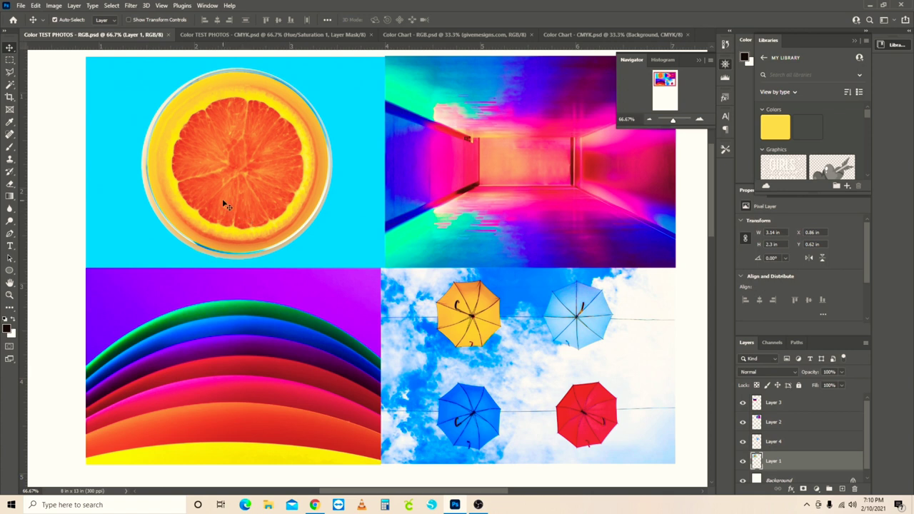
- Switch to the Color TEST PHOTOS - CMYK.psd document
left_click(248, 35)
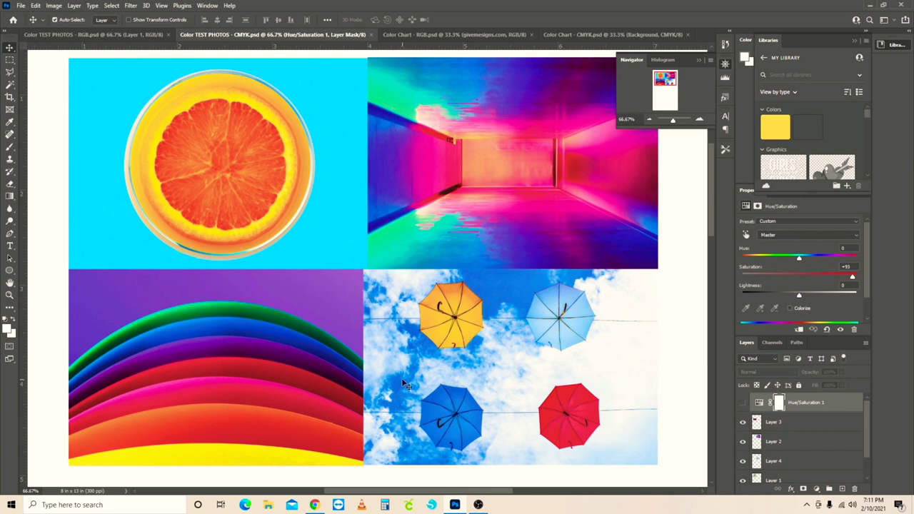
left_click(104, 35)
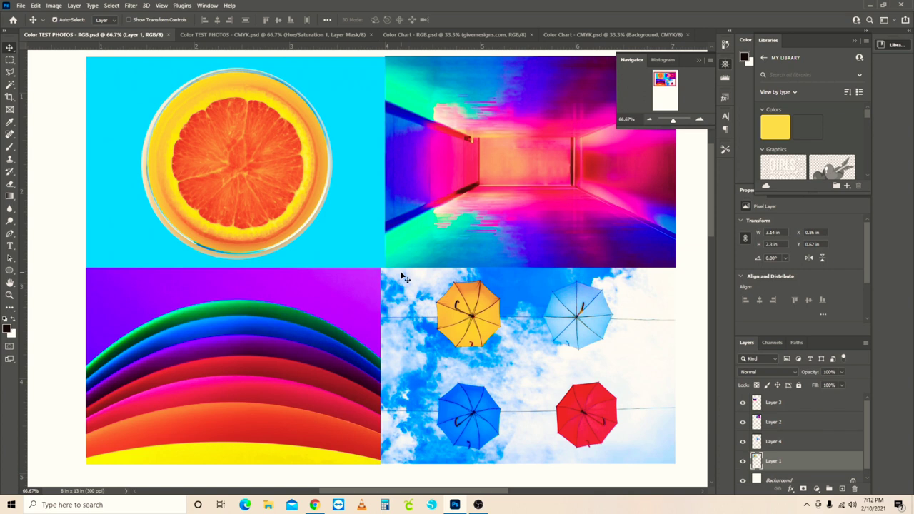
left_click(268, 32)
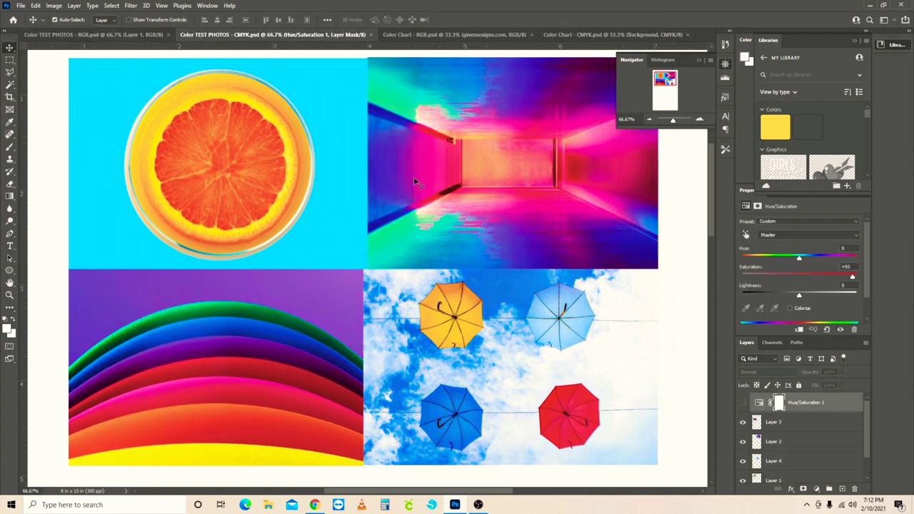
left_click(107, 35)
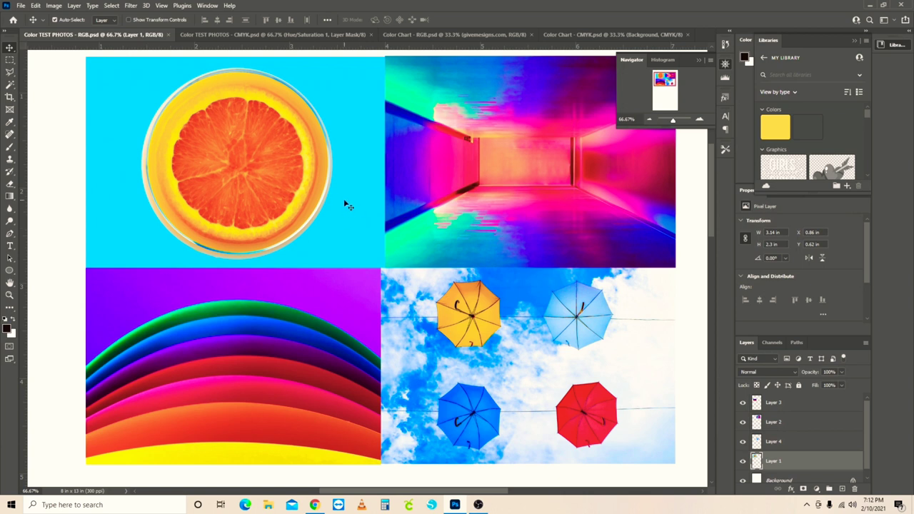
left_click(275, 35)
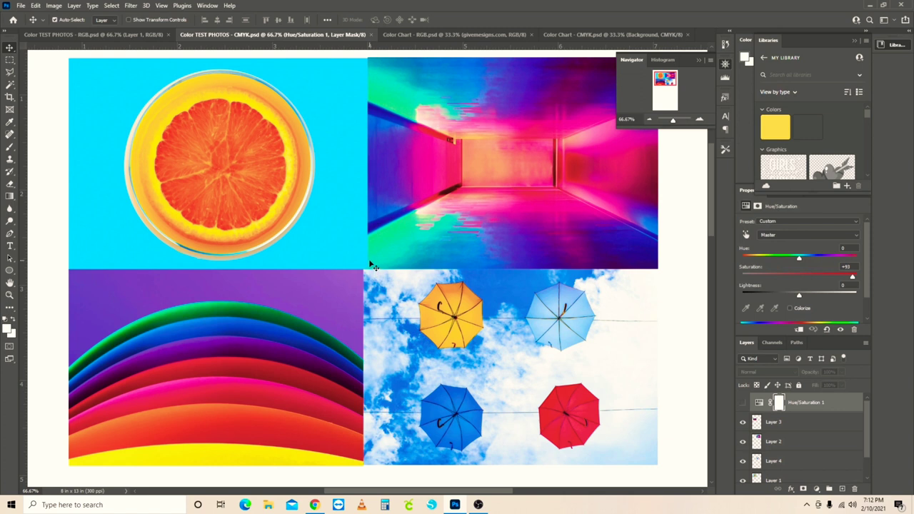
left_click(88, 37)
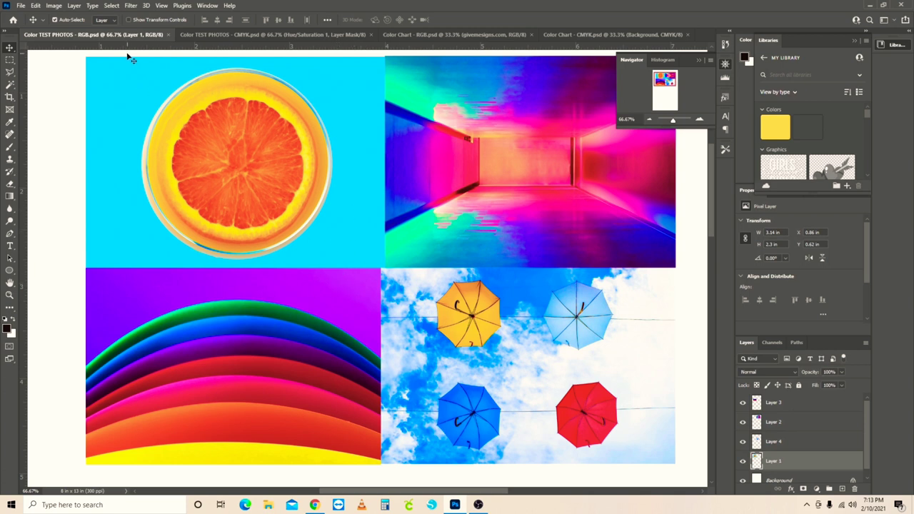
- Toggle Proof Colors on, off and on again, leaving the RGB collage proofed as CMYK
left_click(162, 5)
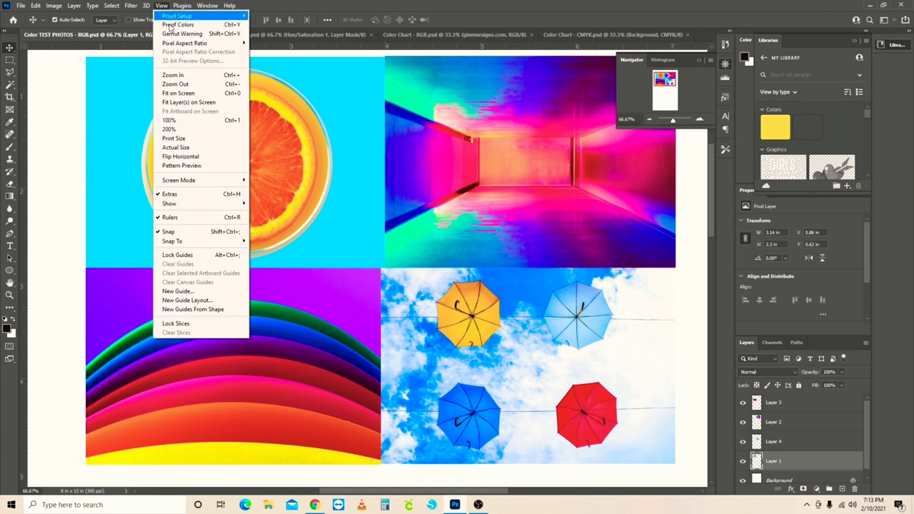
mouse_move(171, 20)
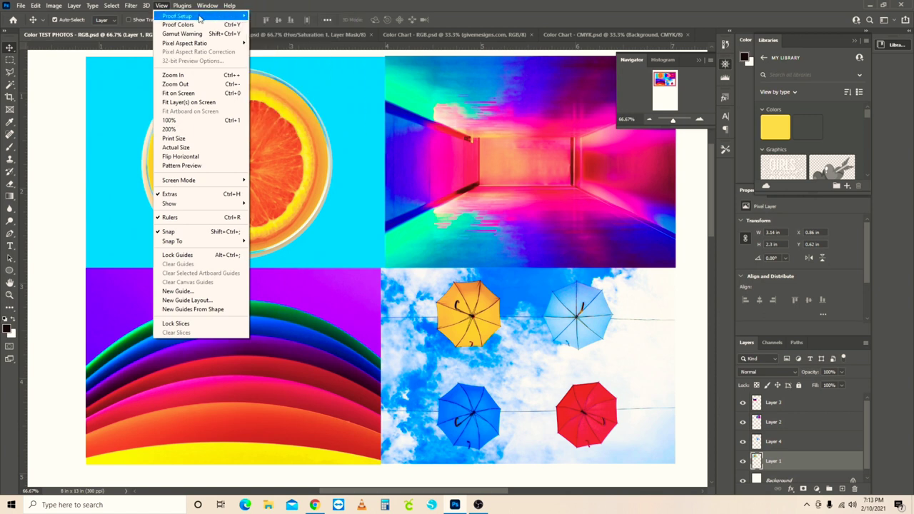
left_click(184, 27)
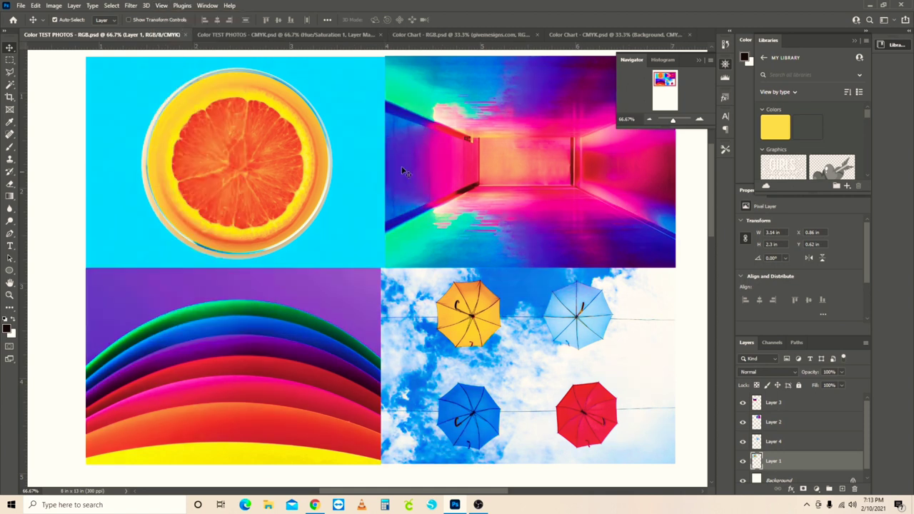
left_click(163, 5)
left_click(166, 26)
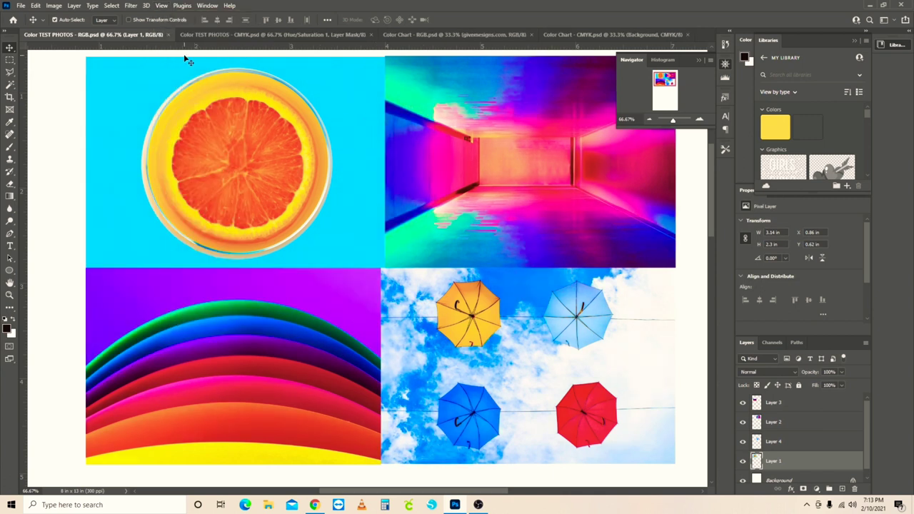
left_click(162, 6)
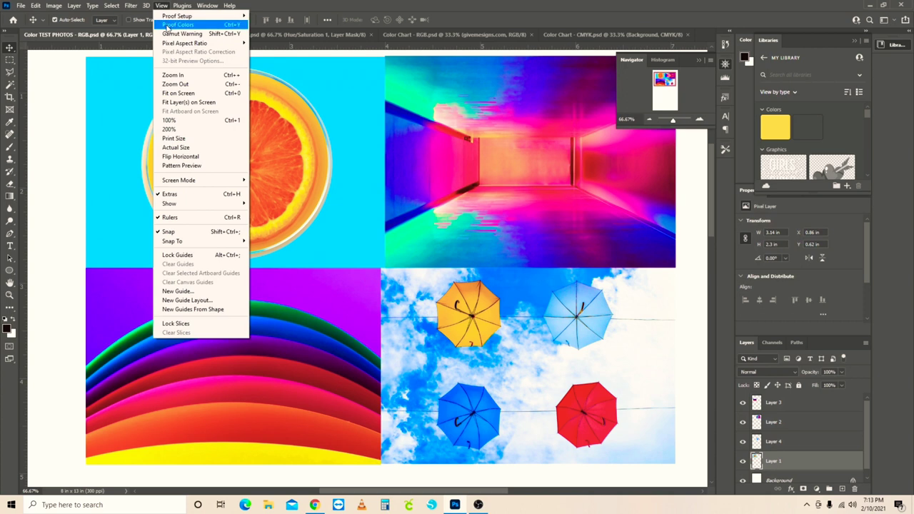
left_click(168, 25)
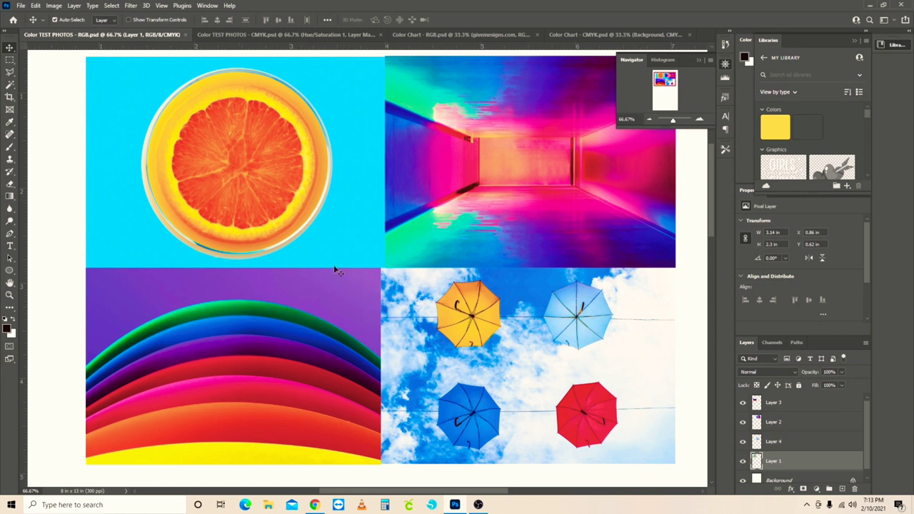
left_click(161, 5)
left_click(162, 5)
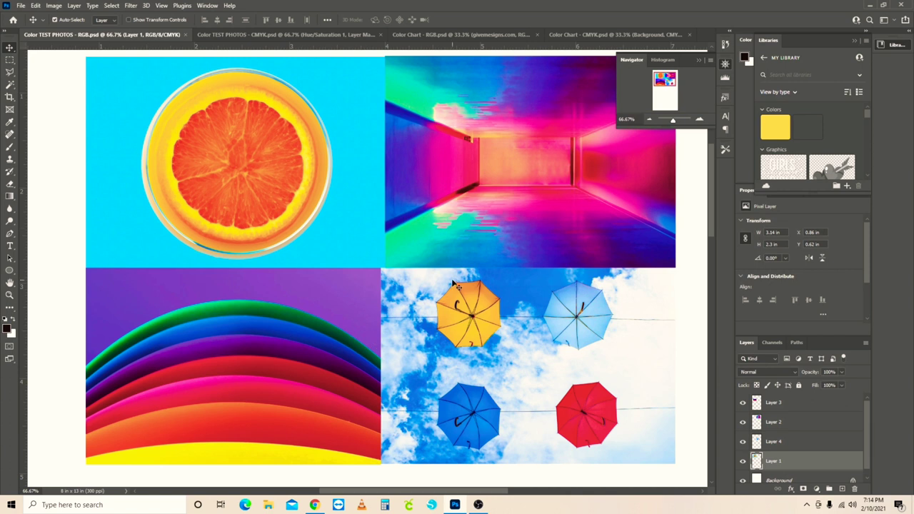
- Flip between the RGB and CMYK collages, then turn Proof Colors off on the RGB file and compare again
left_click(293, 34)
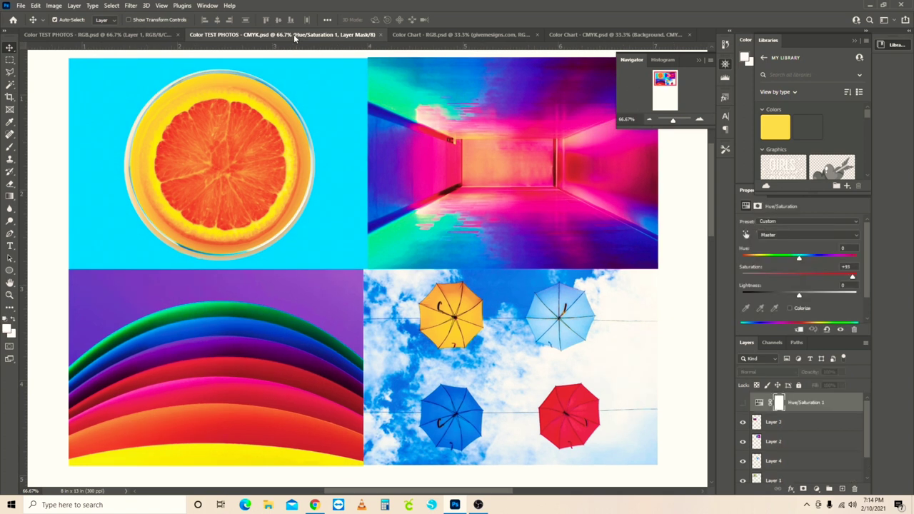
left_click(134, 35)
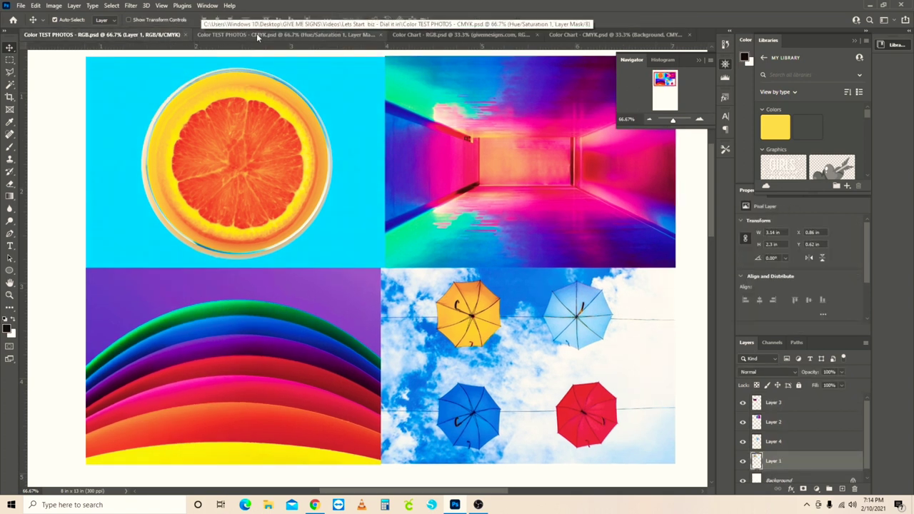
left_click(256, 33)
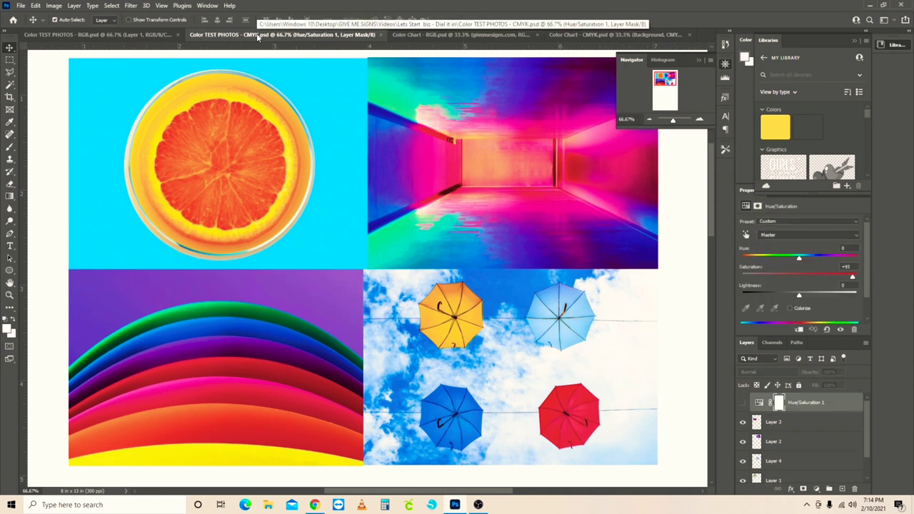
left_click(126, 34)
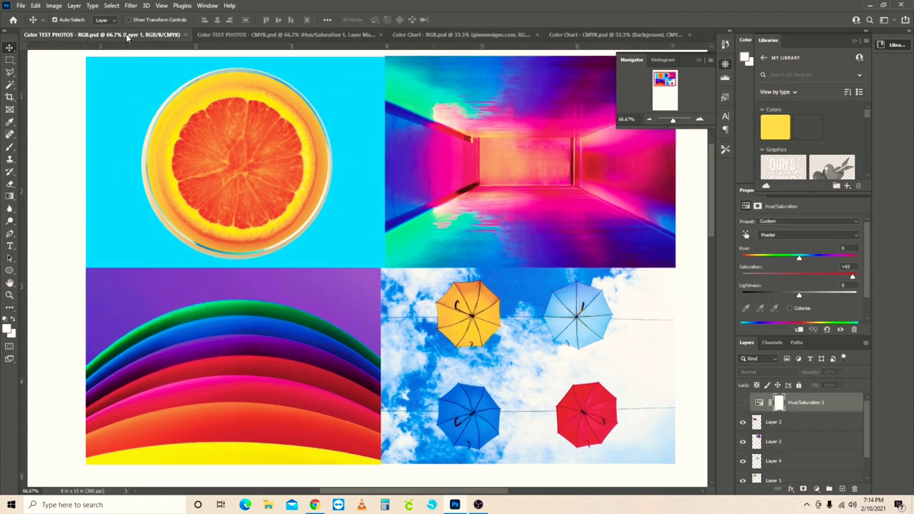
left_click(163, 6)
left_click(172, 25)
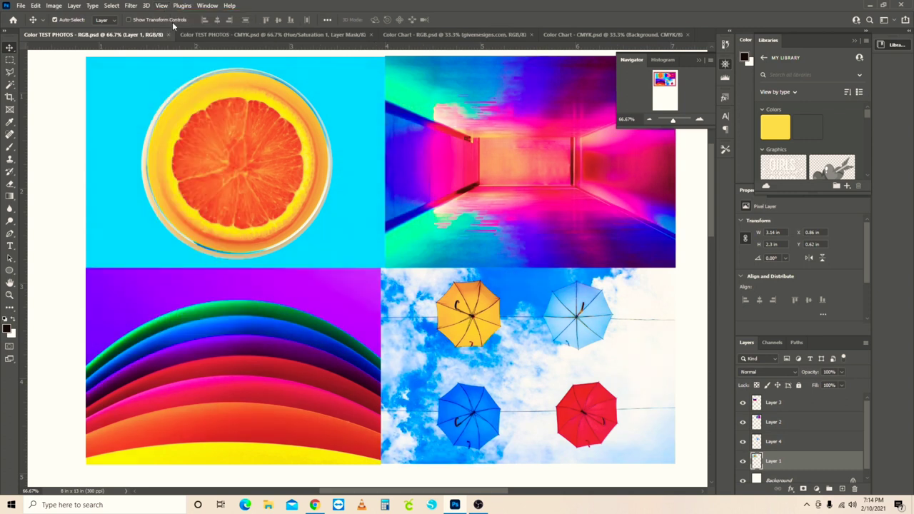
left_click(212, 34)
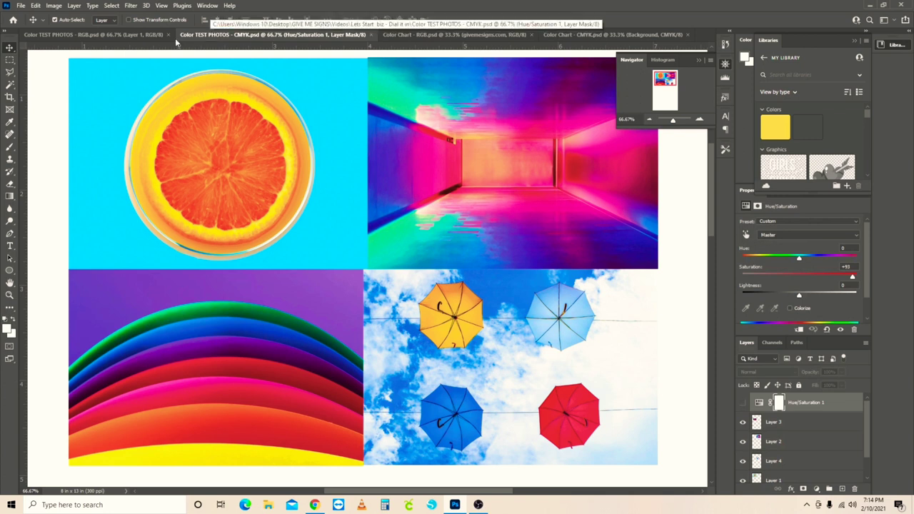
left_click(129, 34)
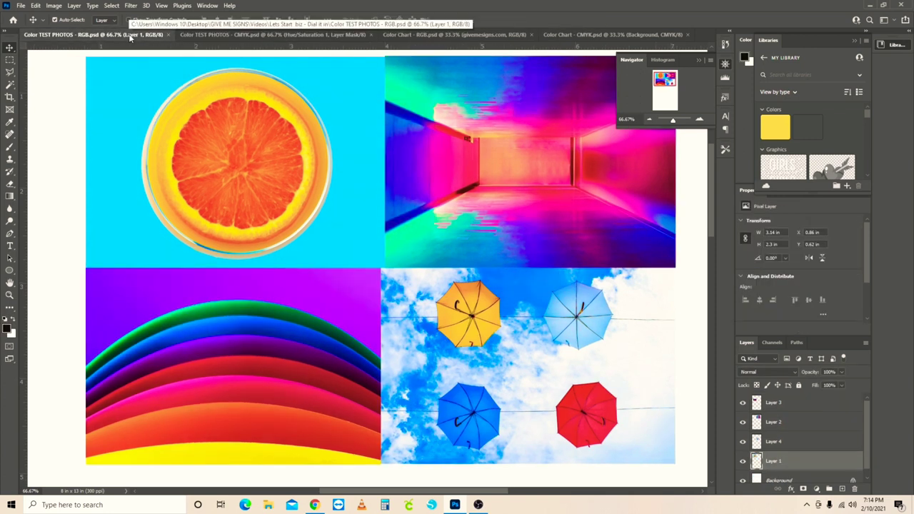
- Turn Proof Colors back on for the RGB collage, compare with CMYK, then turn it off
left_click(162, 5)
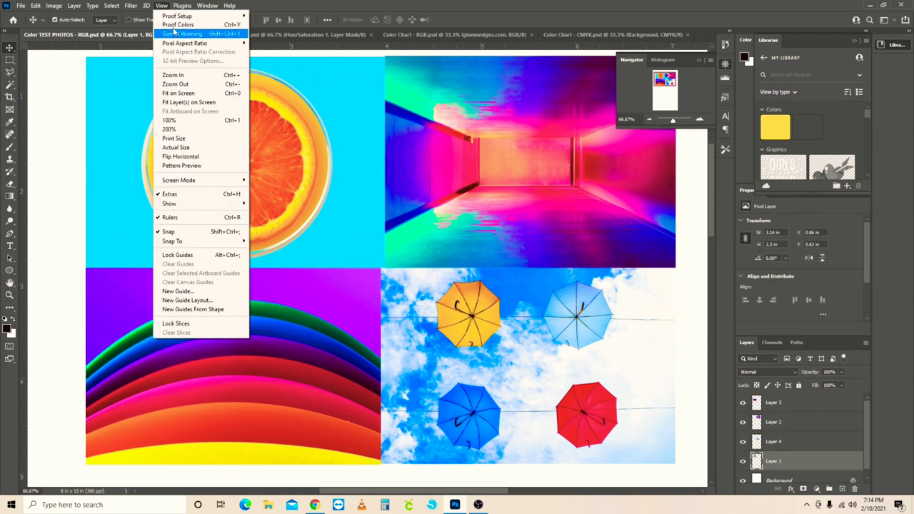
left_click(174, 24)
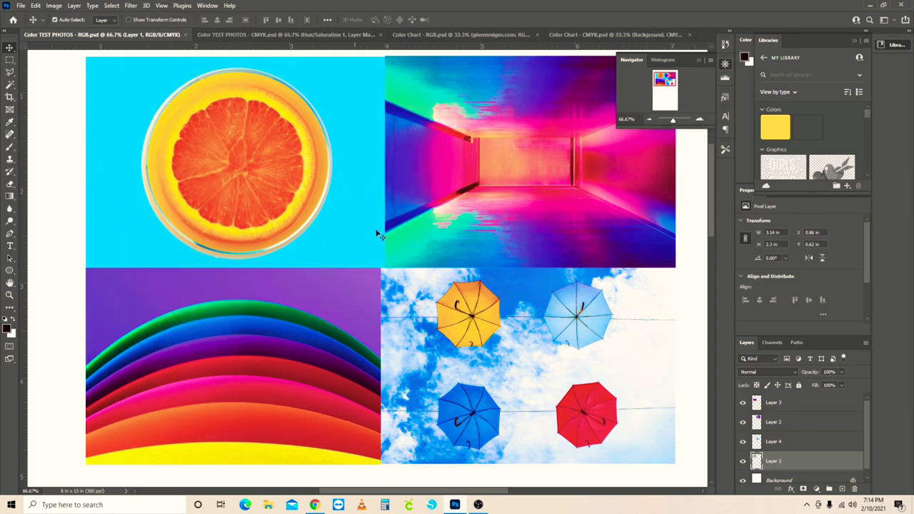
left_click(245, 35)
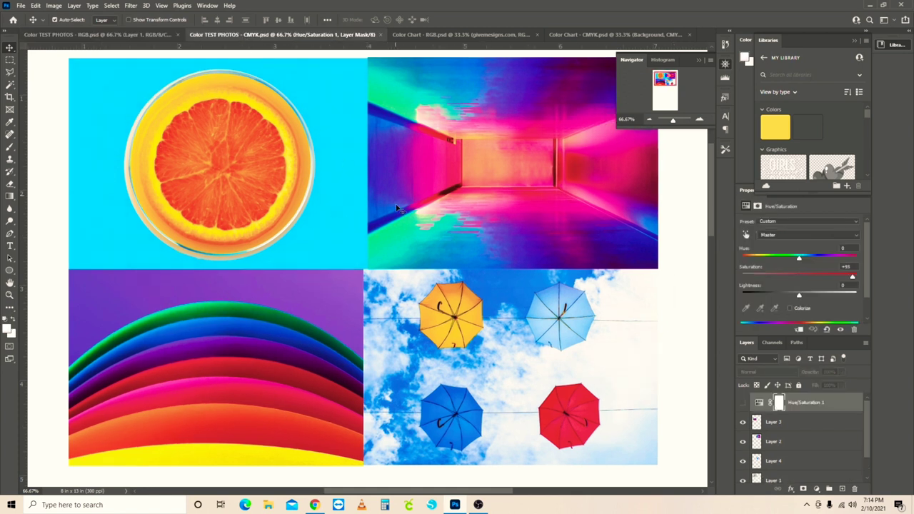
left_click(123, 35)
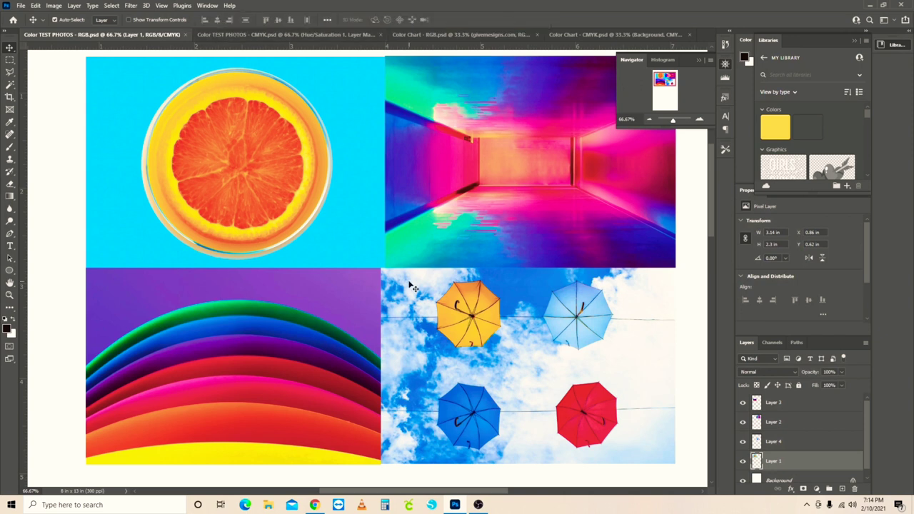
left_click(162, 5)
left_click(177, 25)
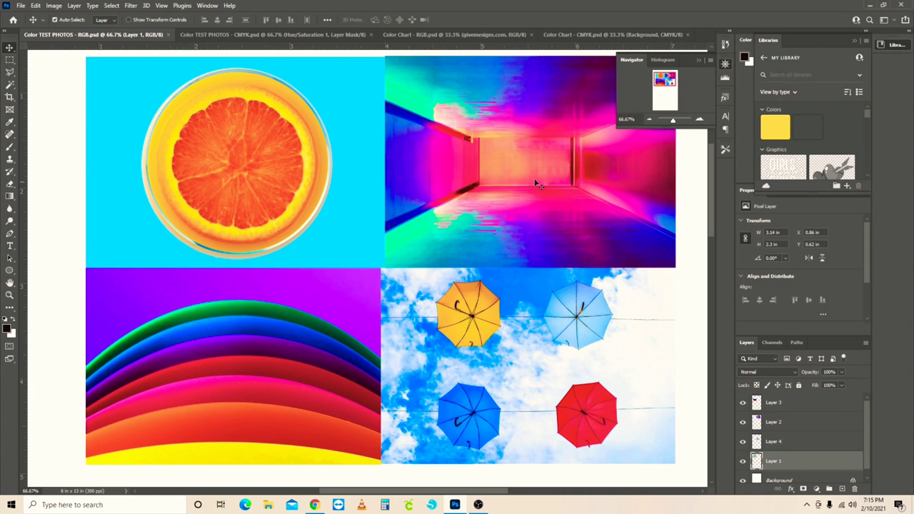
- Turn the collage's CMYK Proof Colors preview on and off, then move via the CMYK photos to Color Chart - RGB.psd
left_click(160, 6)
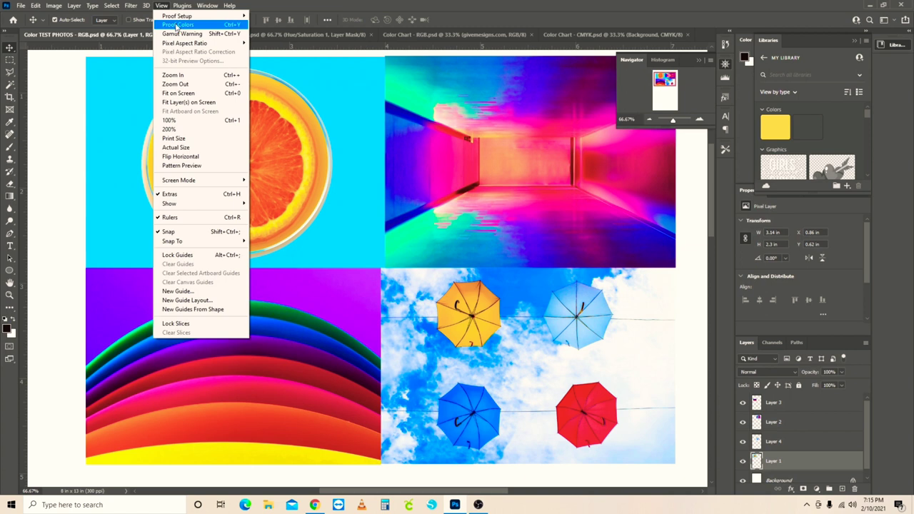
left_click(176, 25)
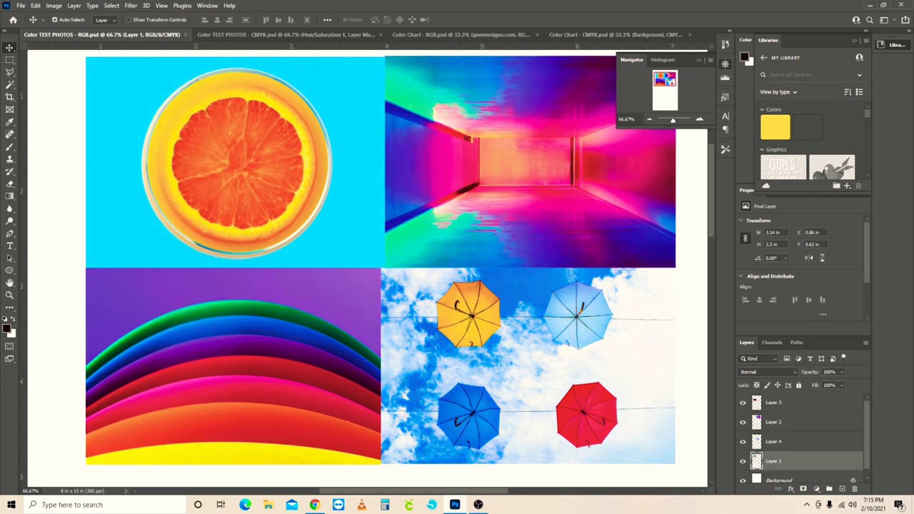
left_click(182, 5)
mouse_move(162, 5)
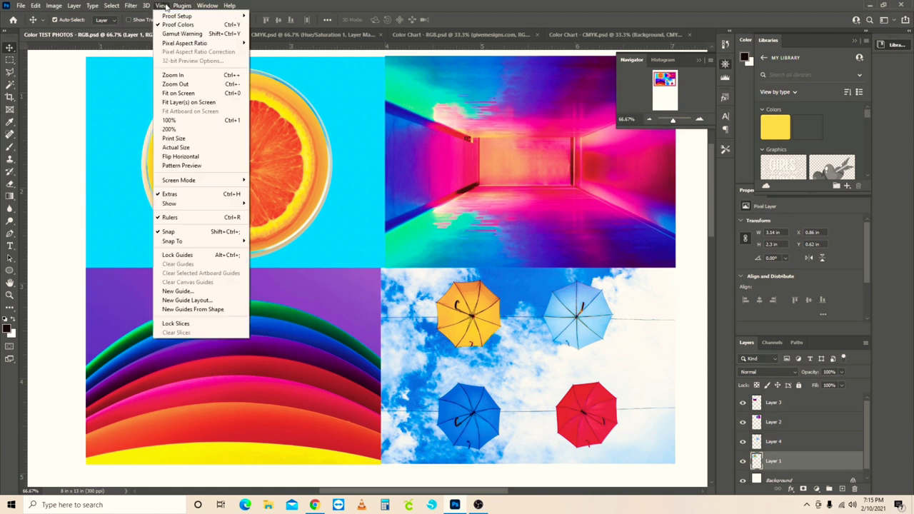
left_click(165, 26)
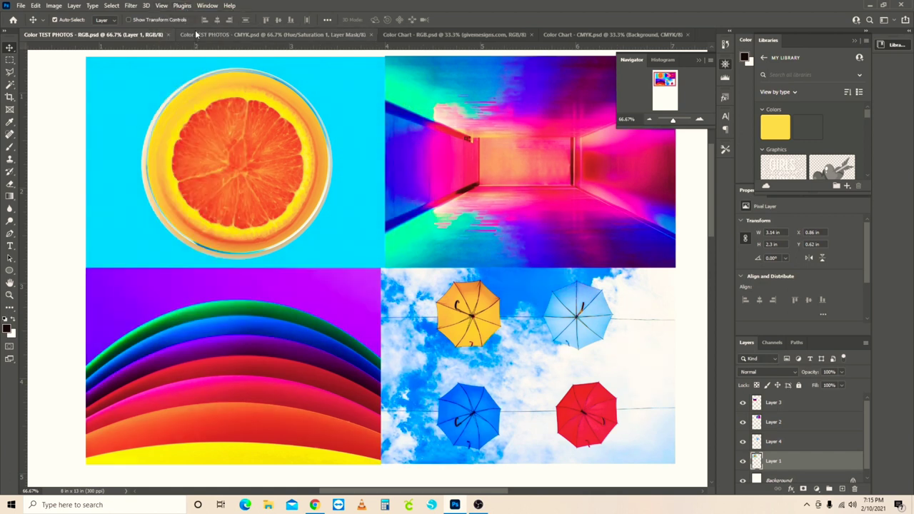
left_click(225, 36)
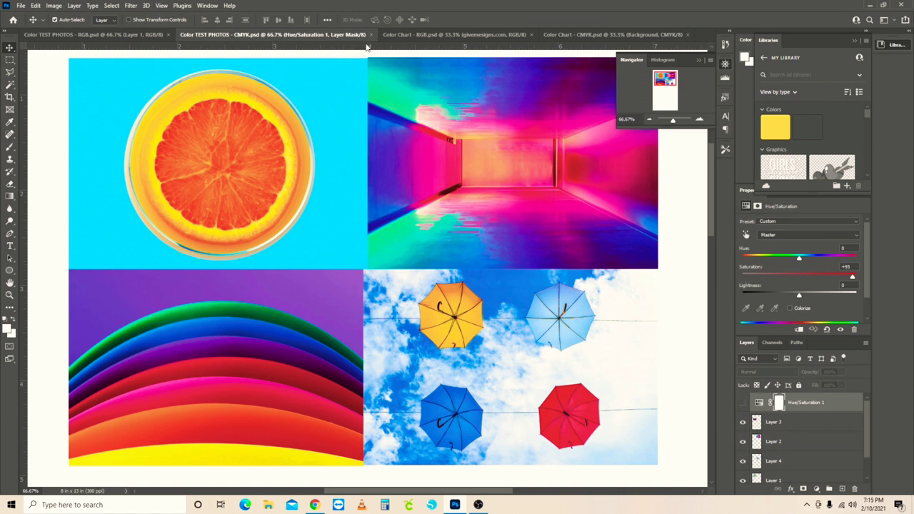
left_click(407, 33)
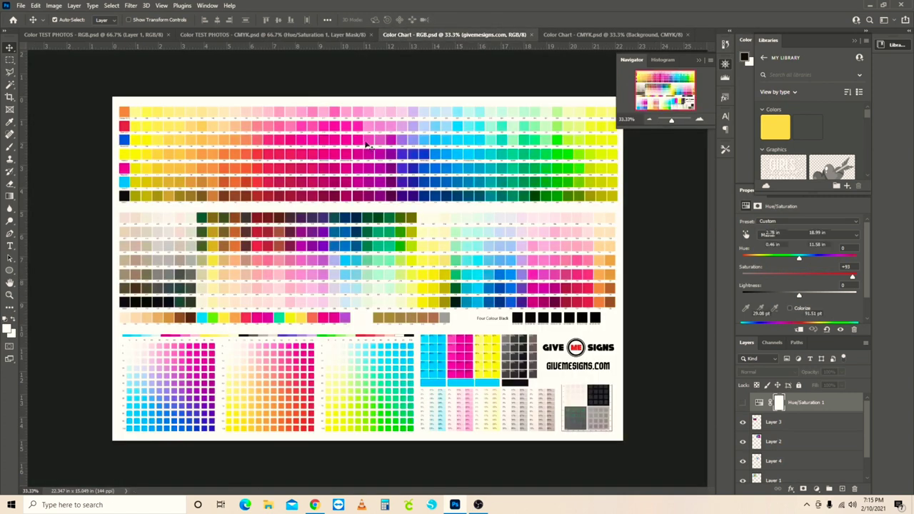
- Flip repeatedly between Color Chart - RGB.psd and Color Chart - CMYK.psd, ending on Color TEST PHOTOS - CMYK.psd
left_click(588, 34)
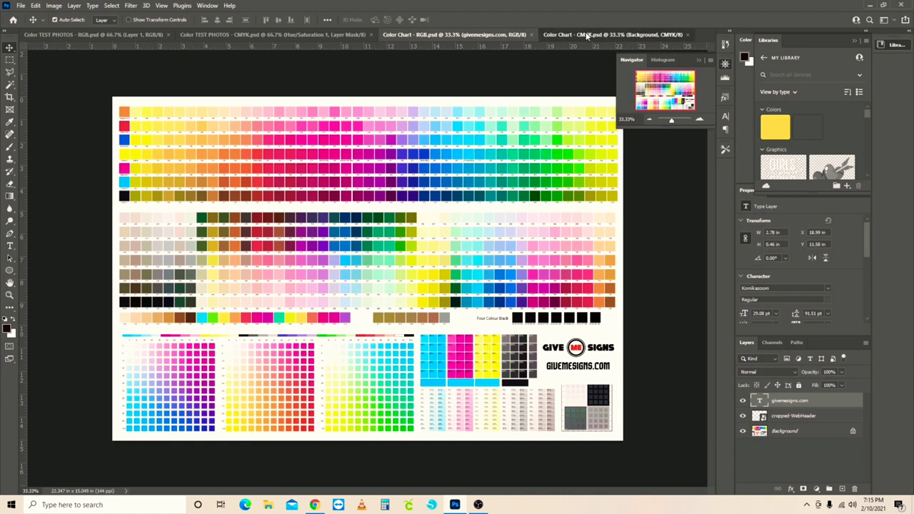
left_click(486, 35)
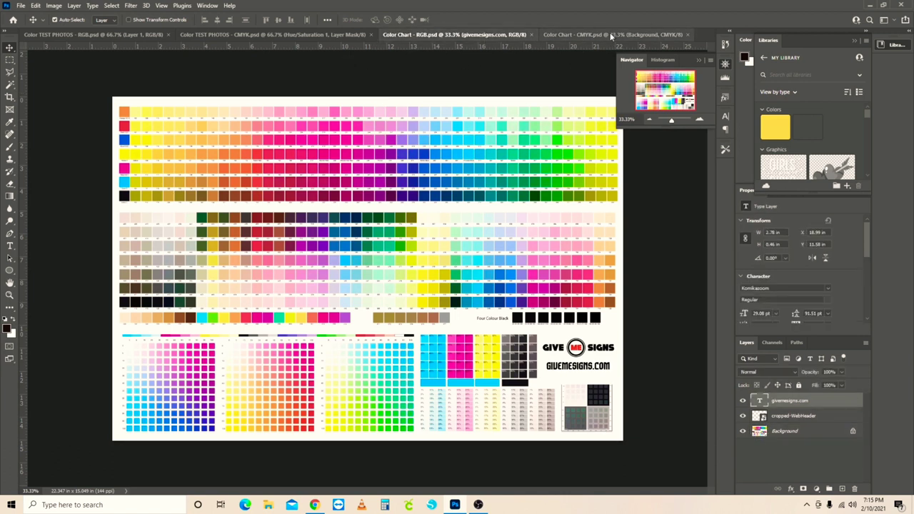
left_click(611, 36)
left_click(456, 33)
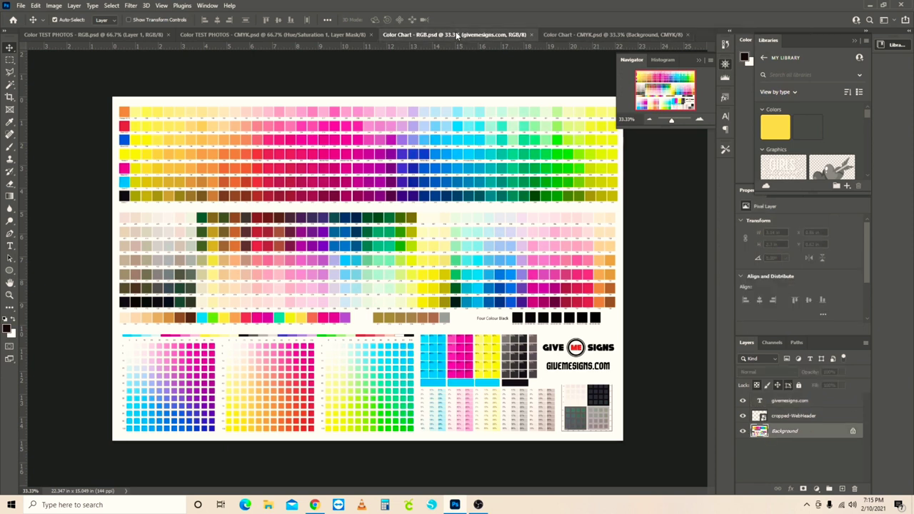
left_click(569, 36)
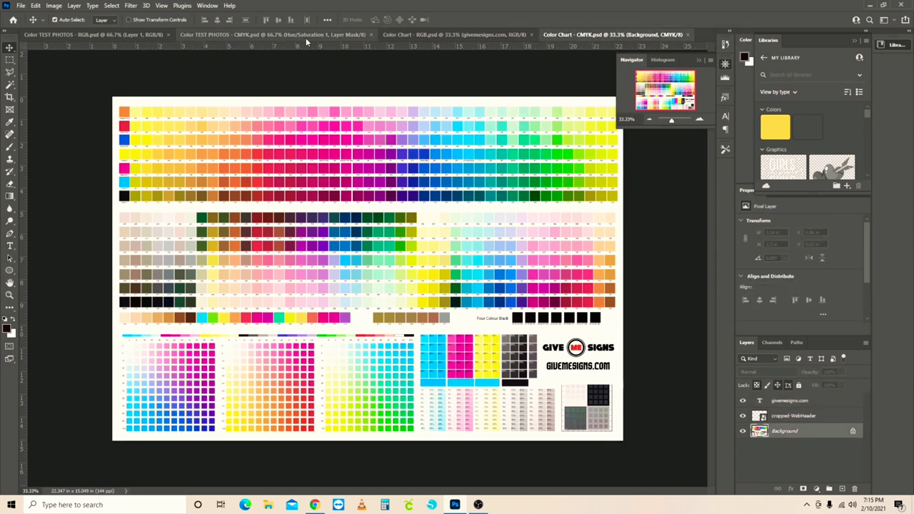
left_click(304, 34)
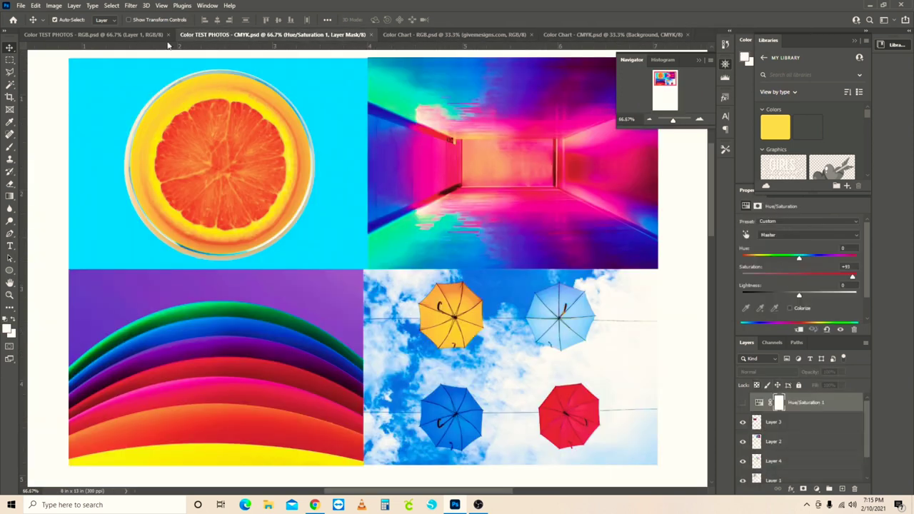
- Compare the RGB and CMYK test photo collages, ending on Color TEST PHOTOS - RGB.psd
left_click(121, 32)
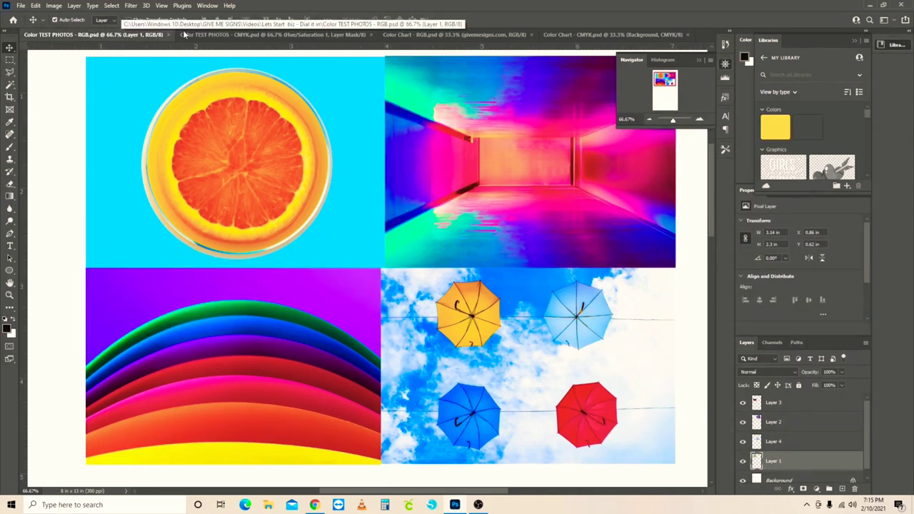
left_click(260, 36)
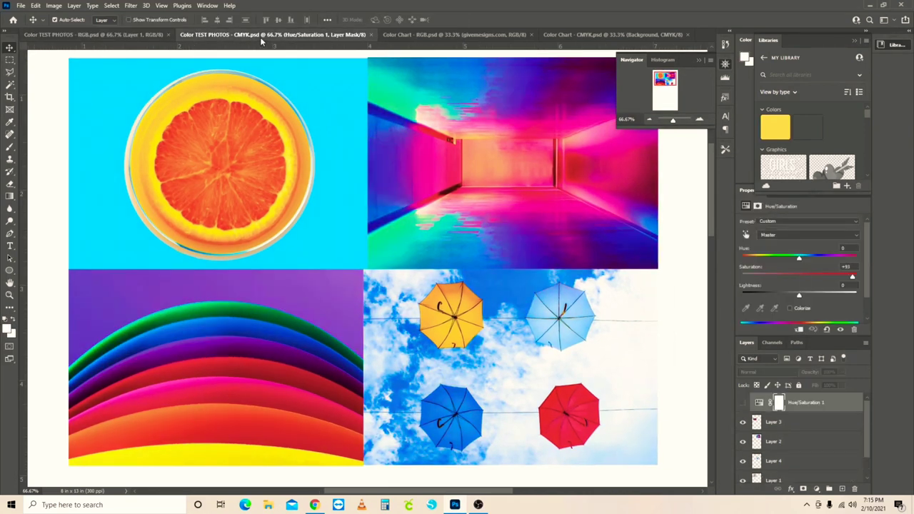
left_click(121, 34)
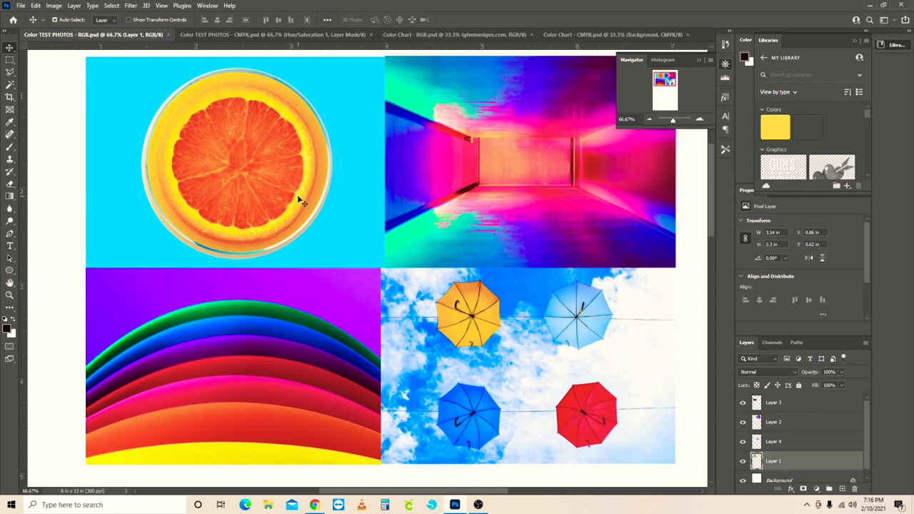
- Preview the RGB collage with CMYK Proof Colors, then turn proofing back off
left_click(162, 5)
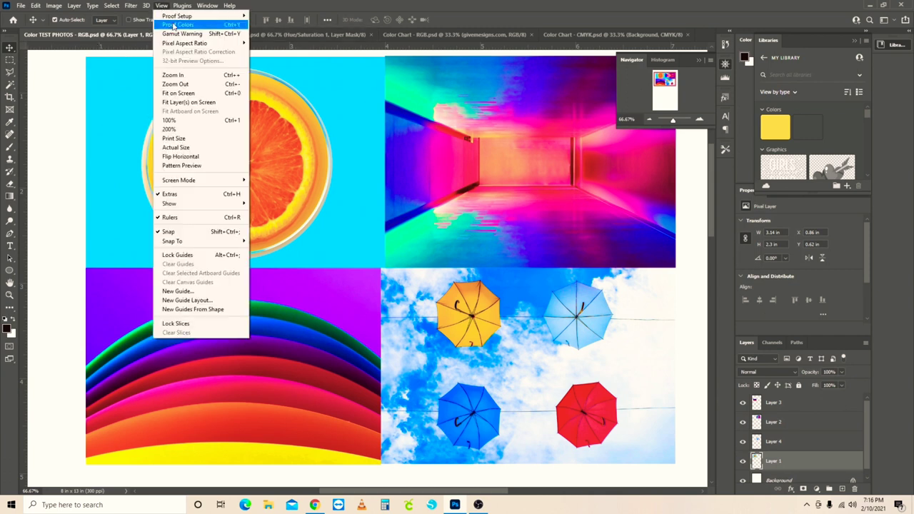
left_click(173, 25)
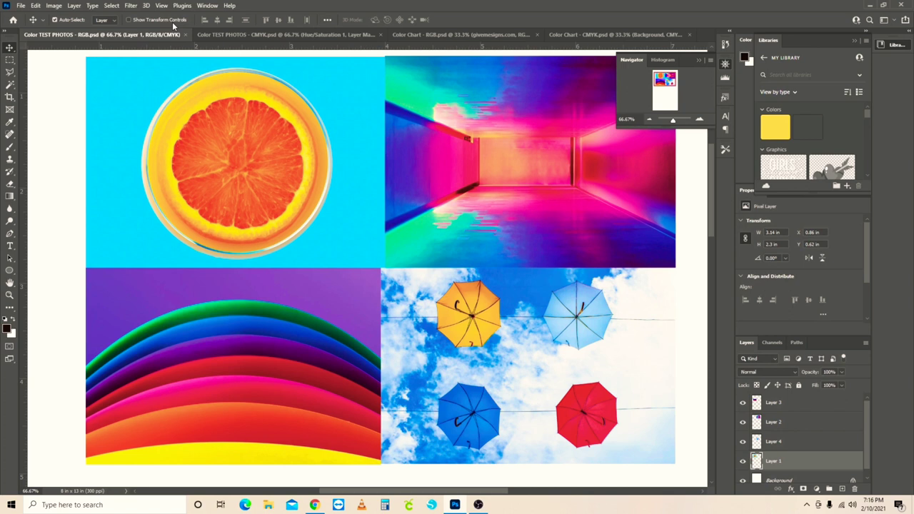
left_click(165, 7)
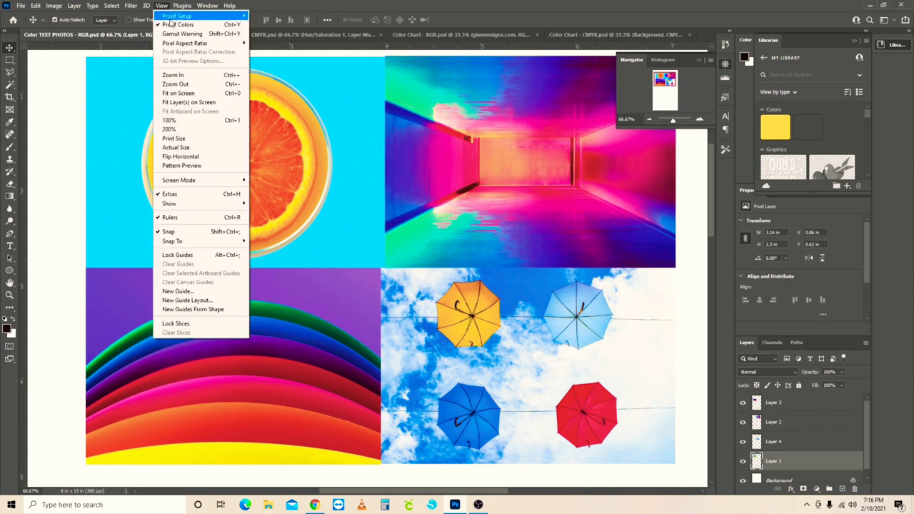
left_click(172, 25)
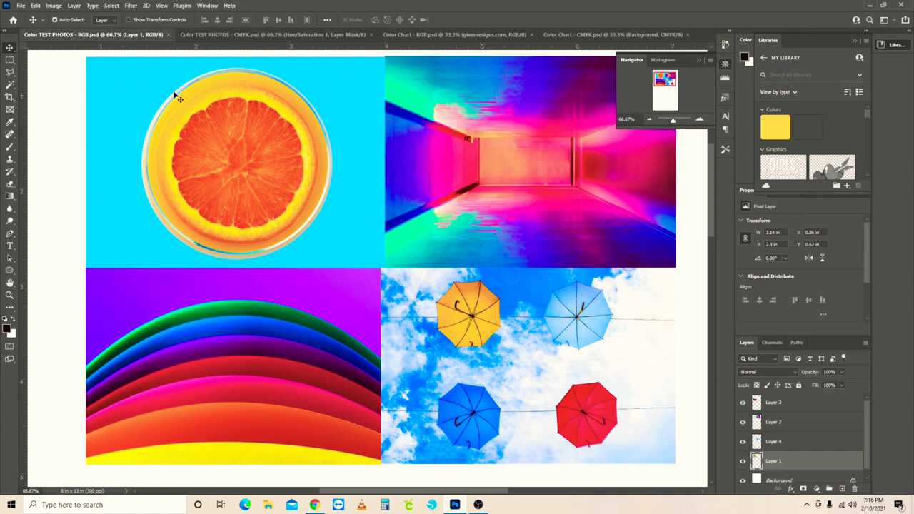
- Open Print Settings for the RGB collage, glance at the Epson properties, and keep Printer Manages Colors
left_click(21, 6)
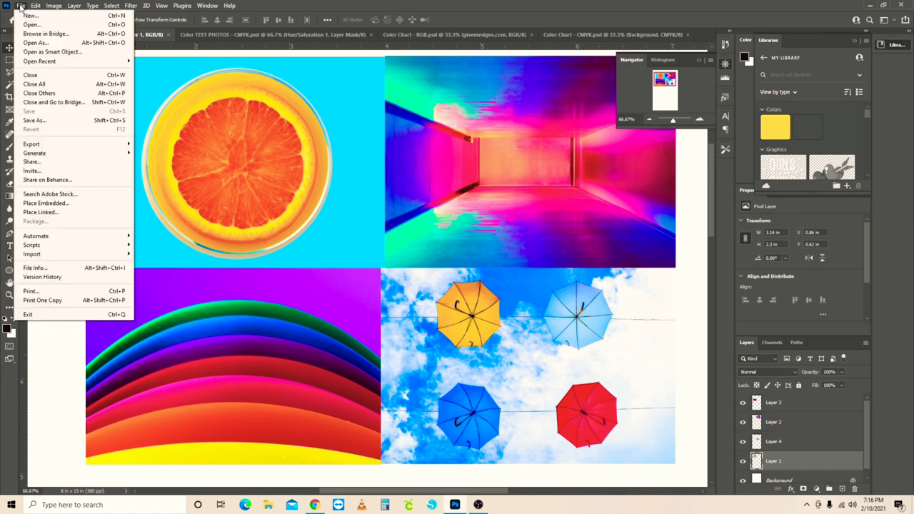
left_click(65, 292)
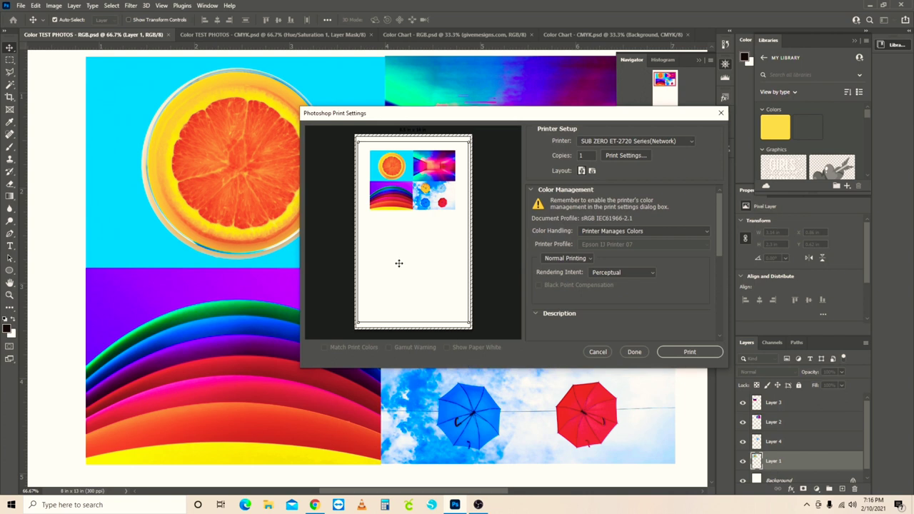
left_click(626, 155)
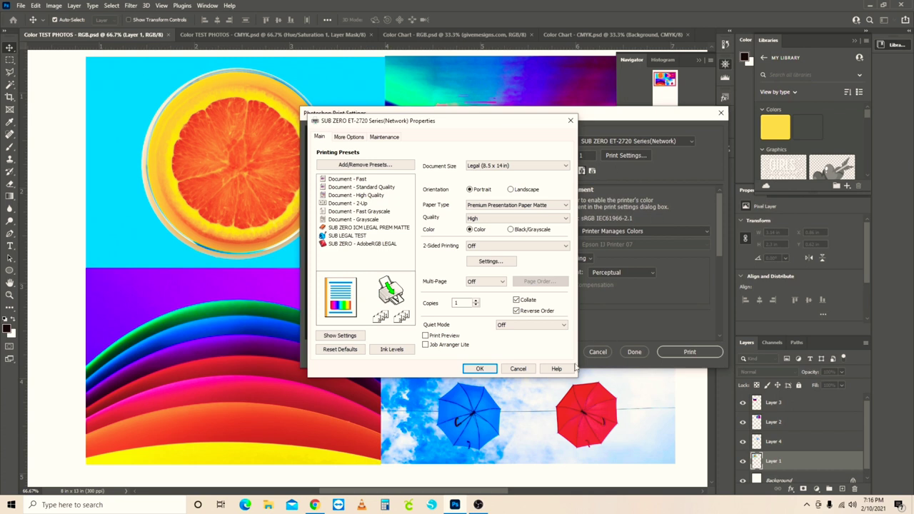
left_click(518, 369)
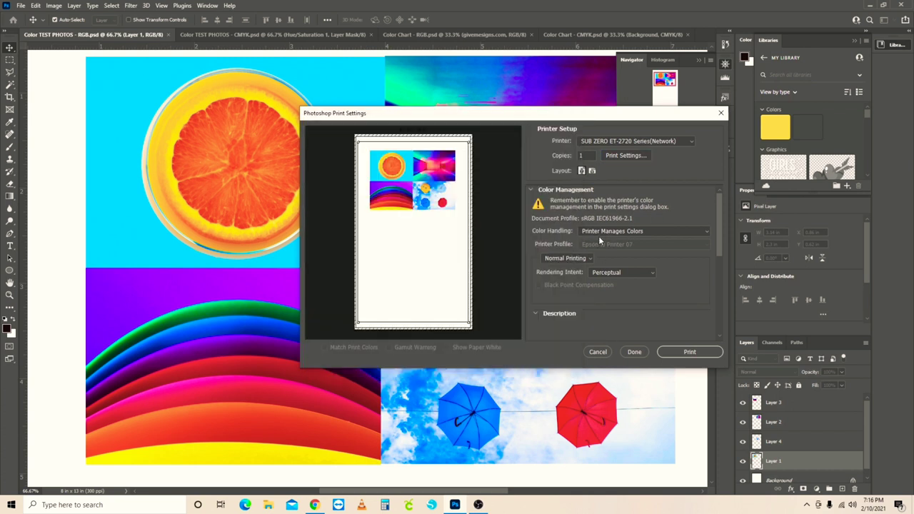
left_click(694, 230)
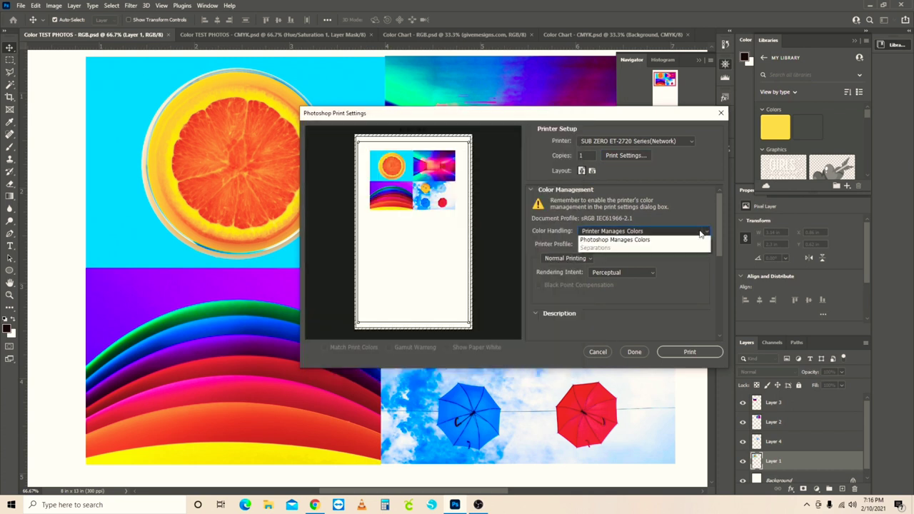
left_click(669, 234)
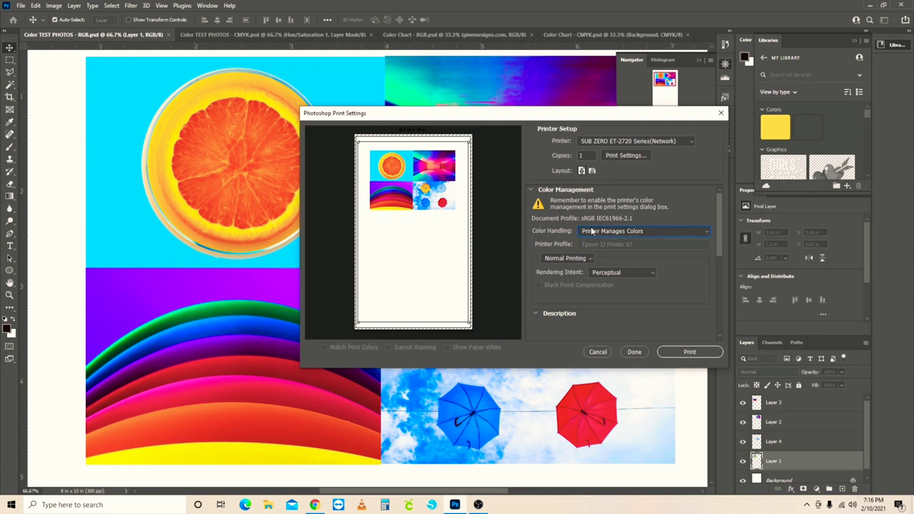
- Review the Epson driver's More Options Image Options and Advanced colour correction without changes, then close everything
left_click(620, 156)
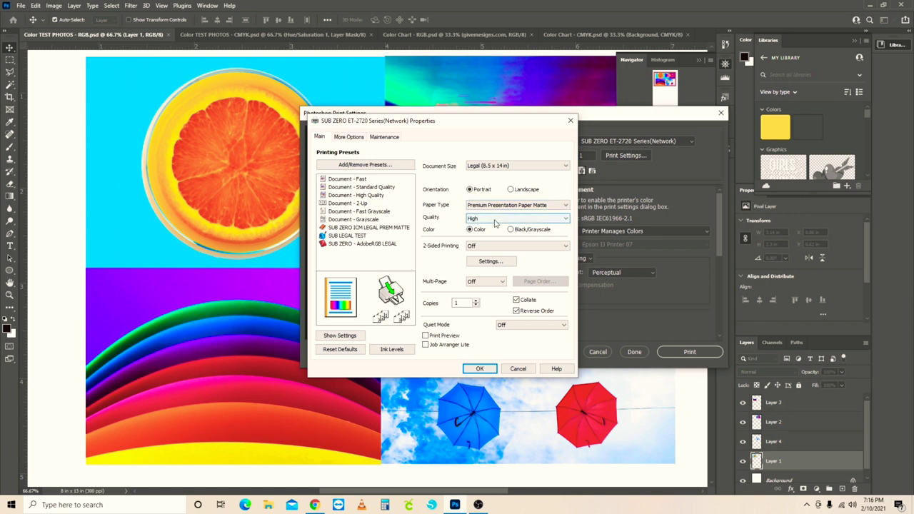
left_click(349, 138)
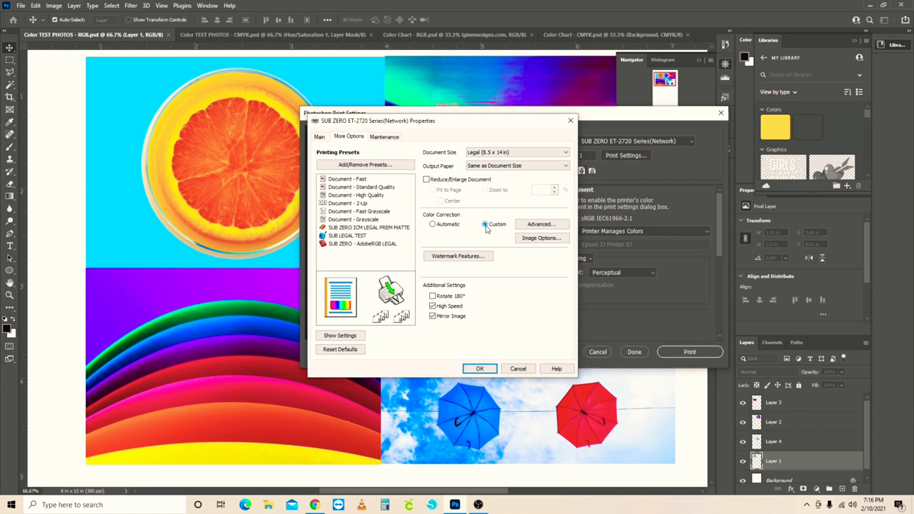
left_click(541, 239)
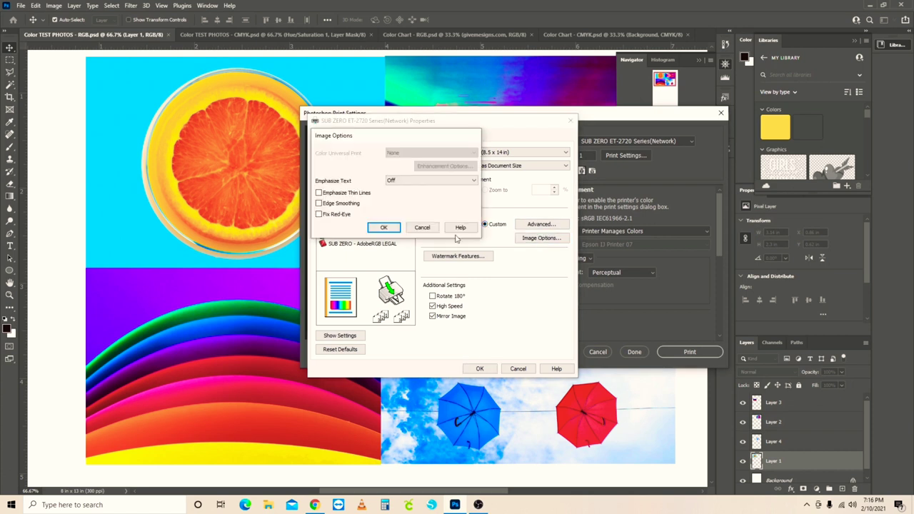
left_click(383, 227)
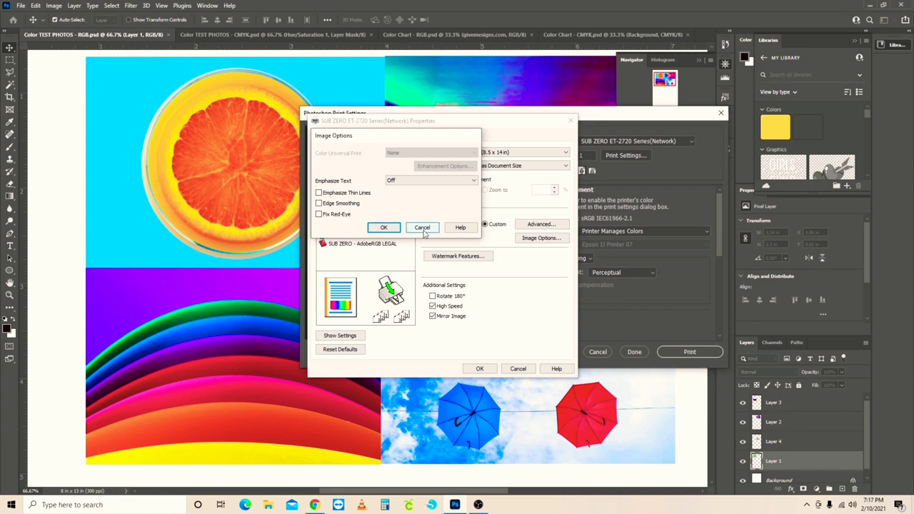
left_click(542, 224)
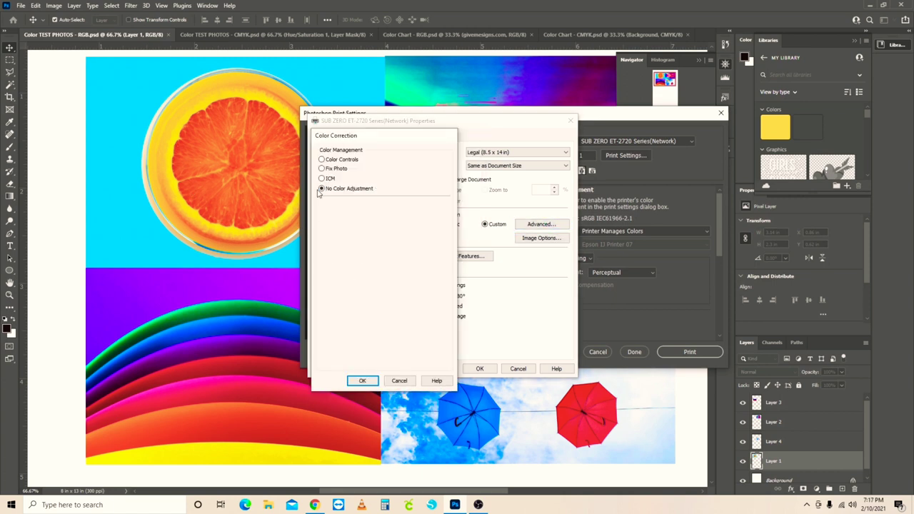
left_click(402, 381)
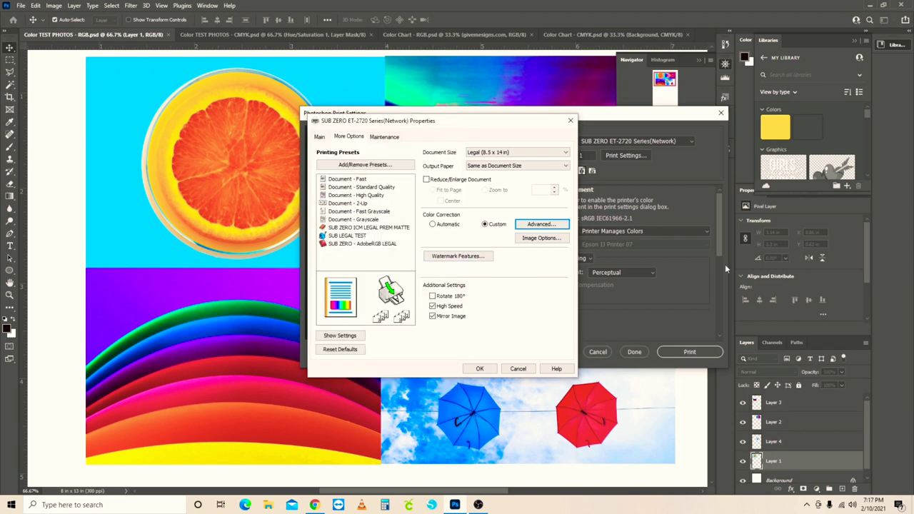
left_click(513, 369)
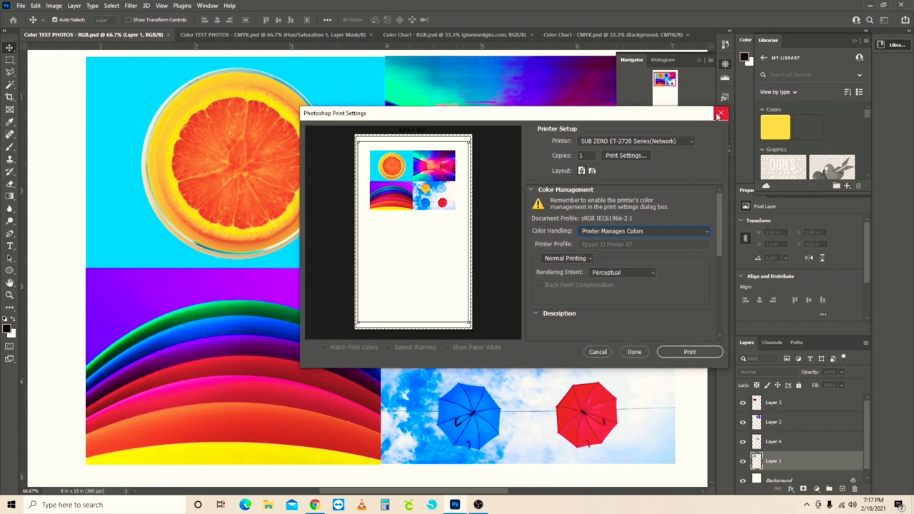
left_click(721, 113)
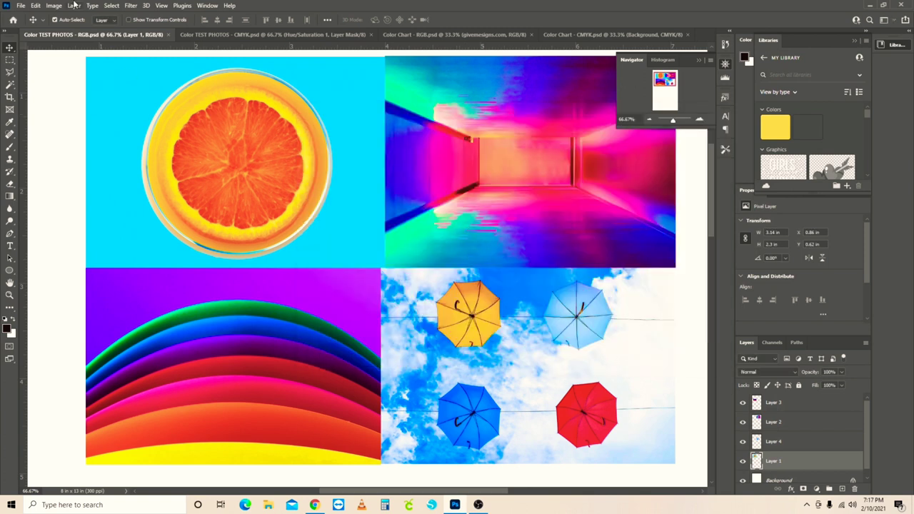
- Reopen Print Settings and reach the Epson driver's Advanced colour correction settings under More Options
left_click(22, 5)
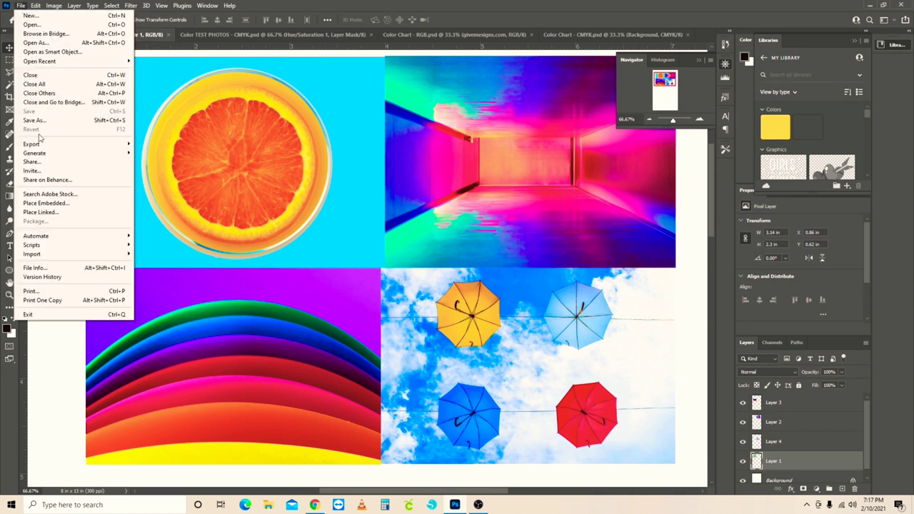
left_click(121, 291)
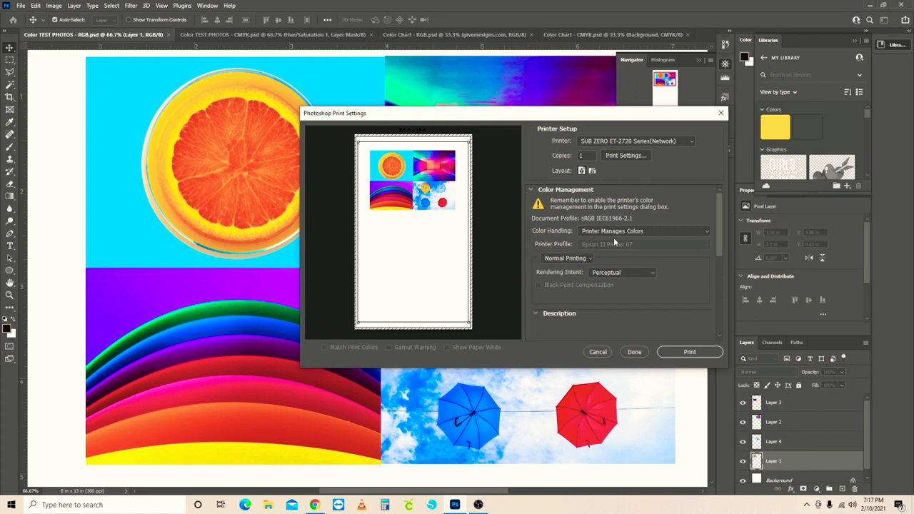
left_click(645, 157)
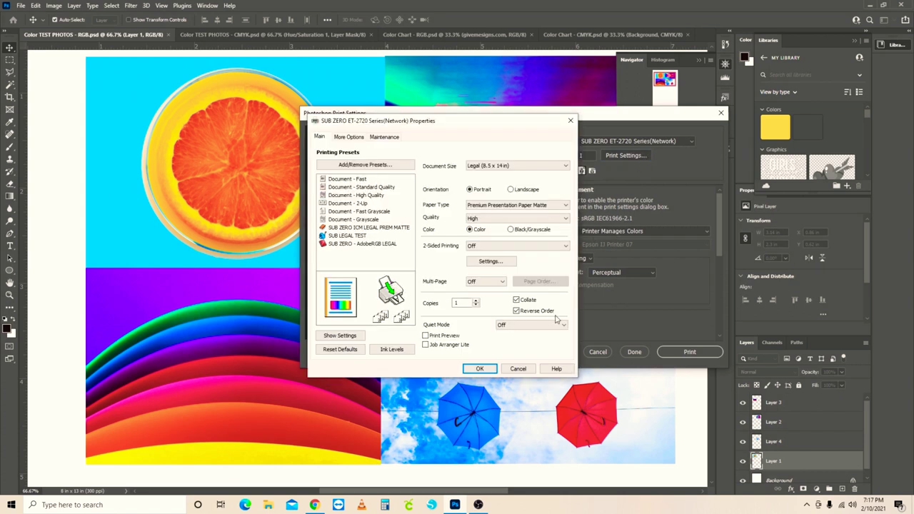
left_click(349, 136)
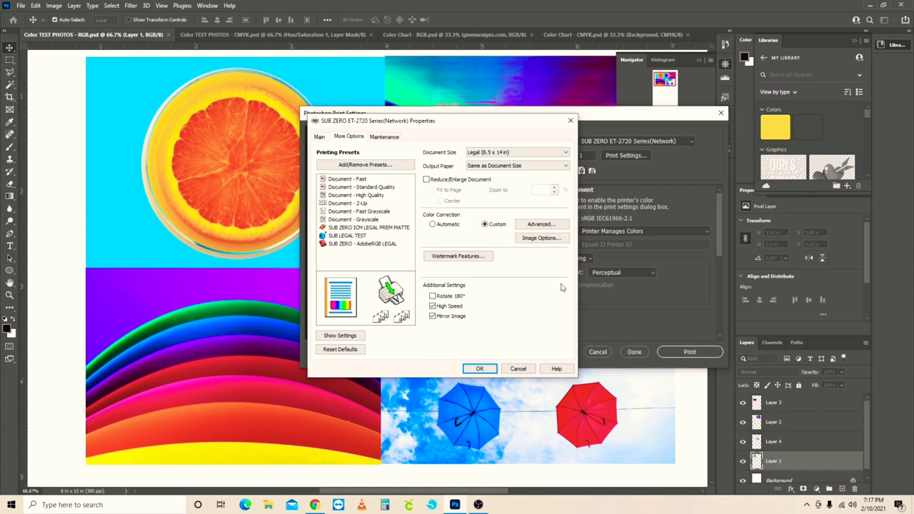
left_click(541, 225)
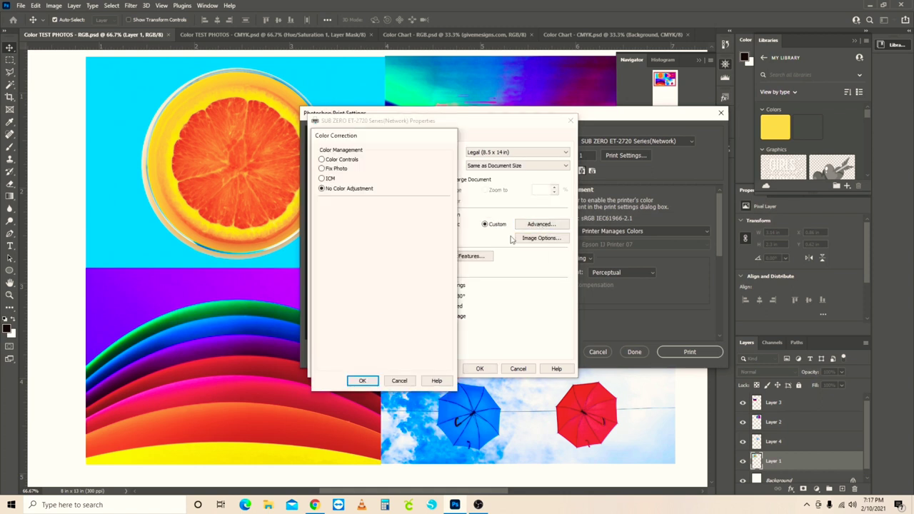
- Set colour correction to Color Controls, Adobe RGB mode, gamma 2.2, confirm, and close Print Settings
left_click(322, 160)
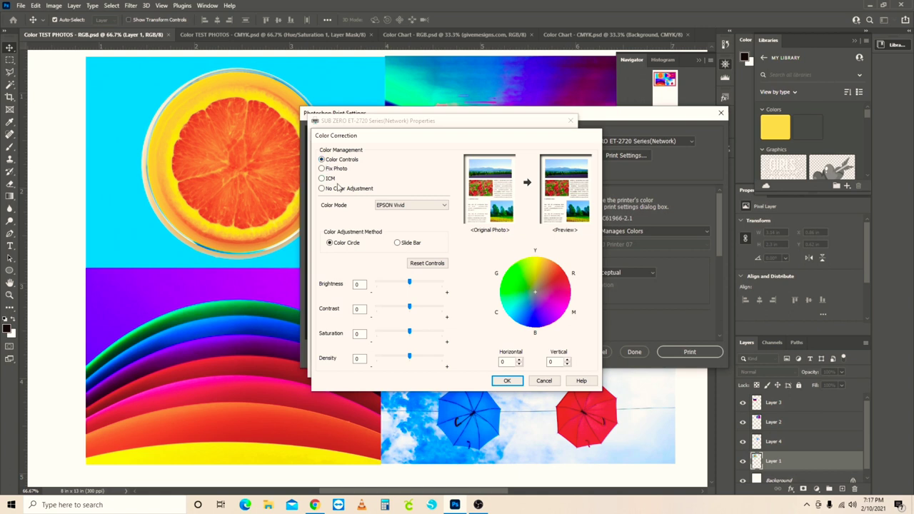
left_click(410, 206)
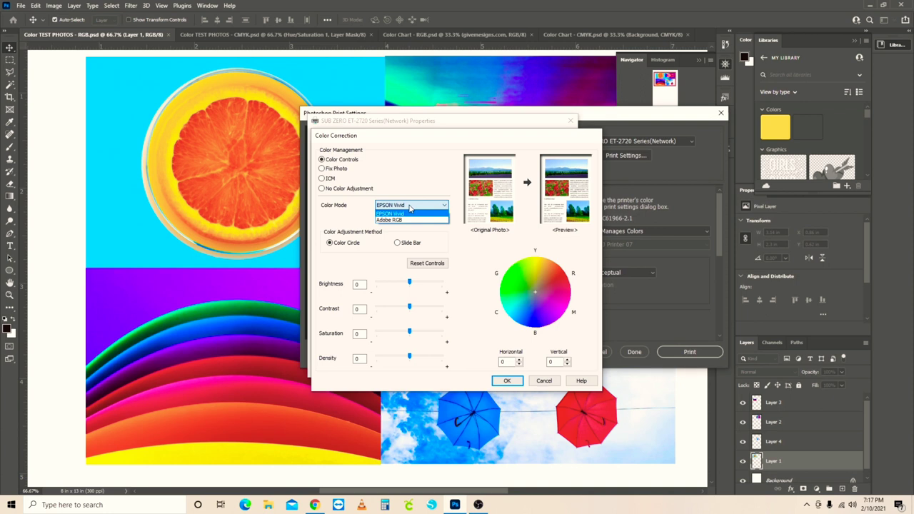
left_click(402, 220)
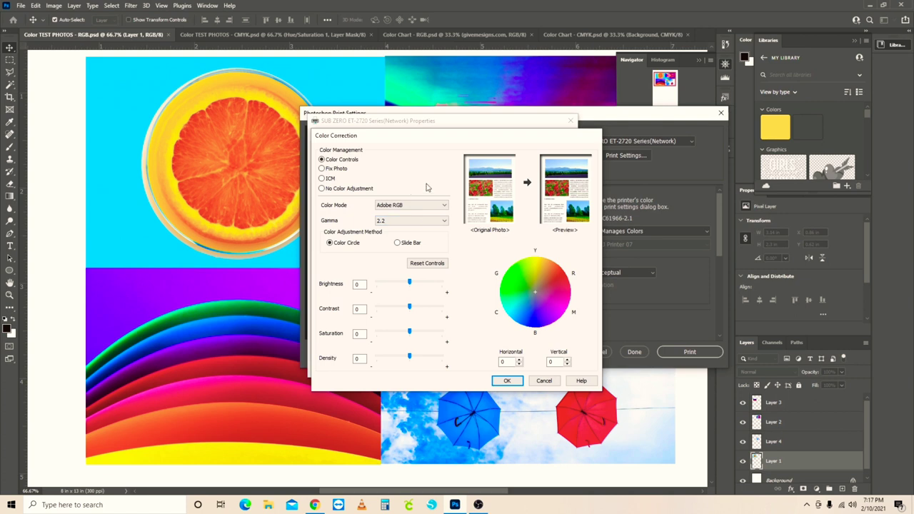
left_click(420, 221)
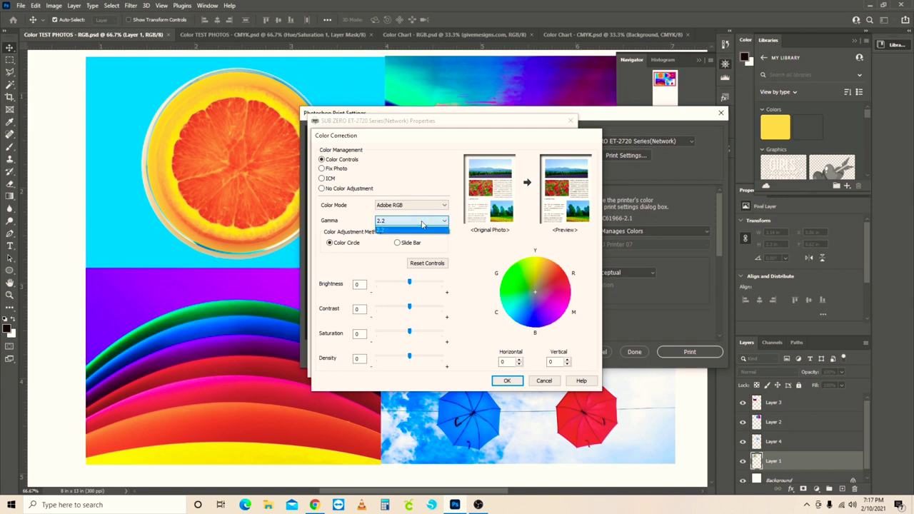
left_click(407, 236)
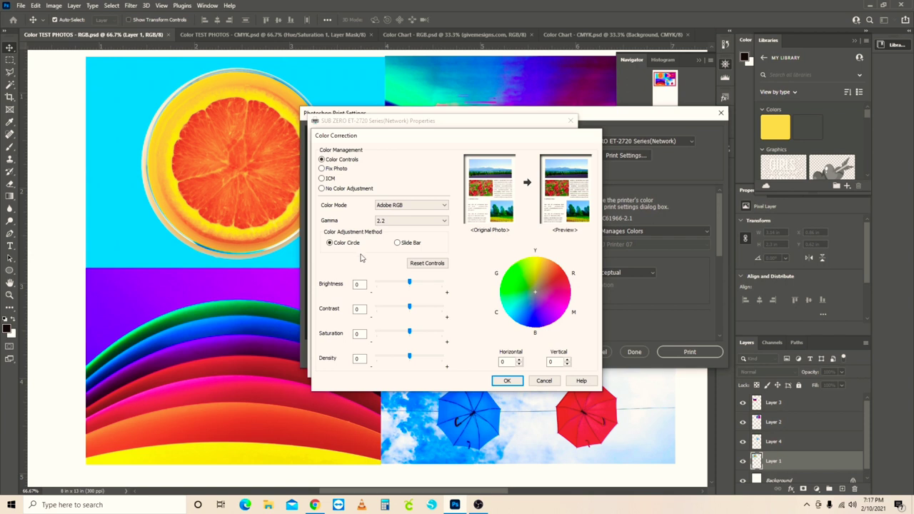
left_click(519, 382)
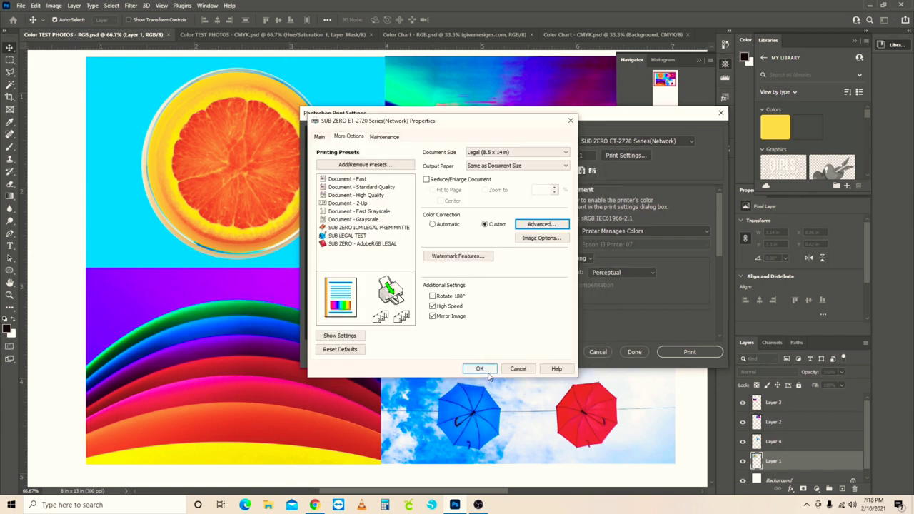
left_click(481, 370)
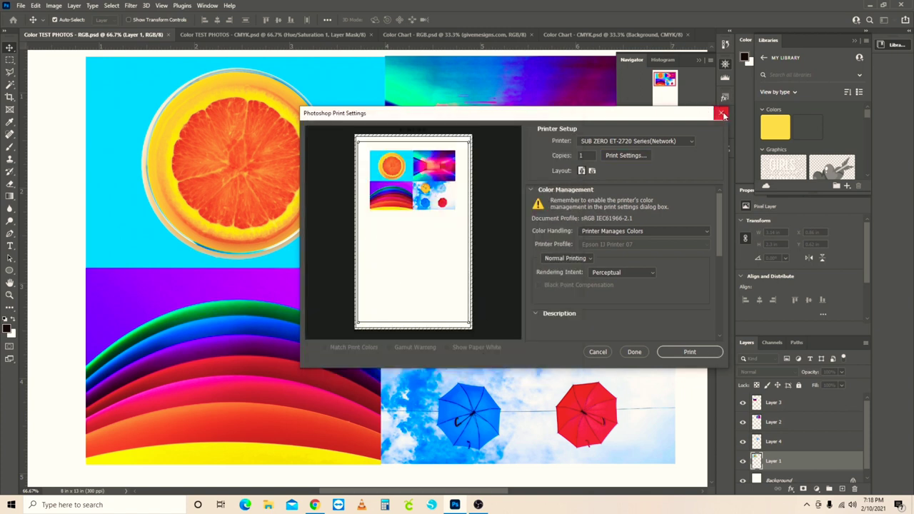
left_click(722, 113)
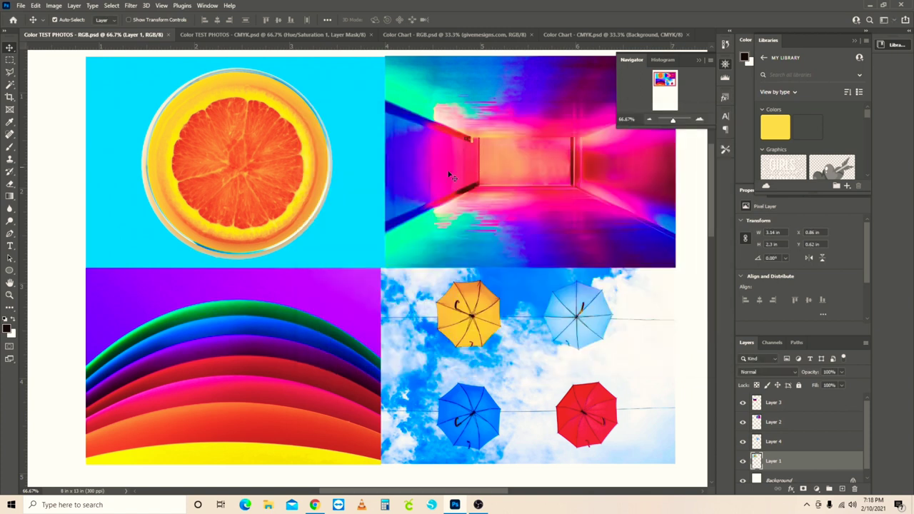
- On the CMYK test photos, open Print Settings and the Epson driver's More Options
left_click(280, 34)
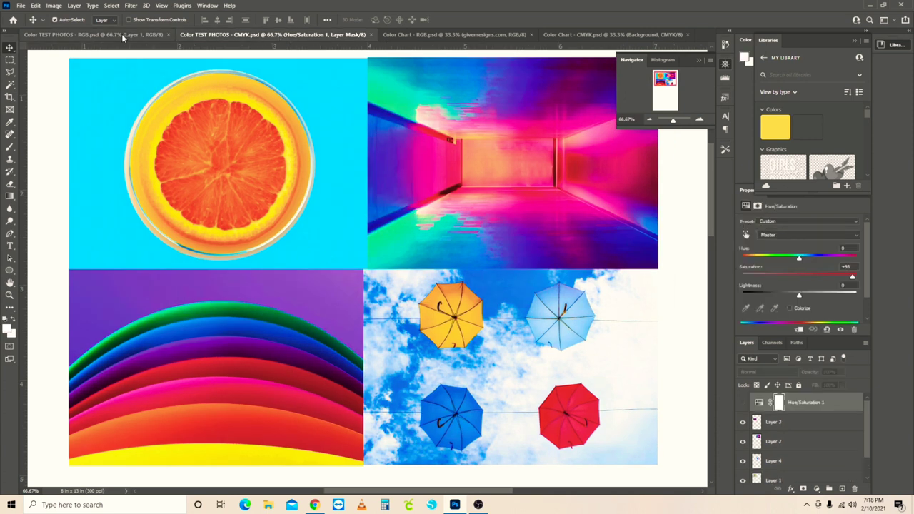
left_click(21, 5)
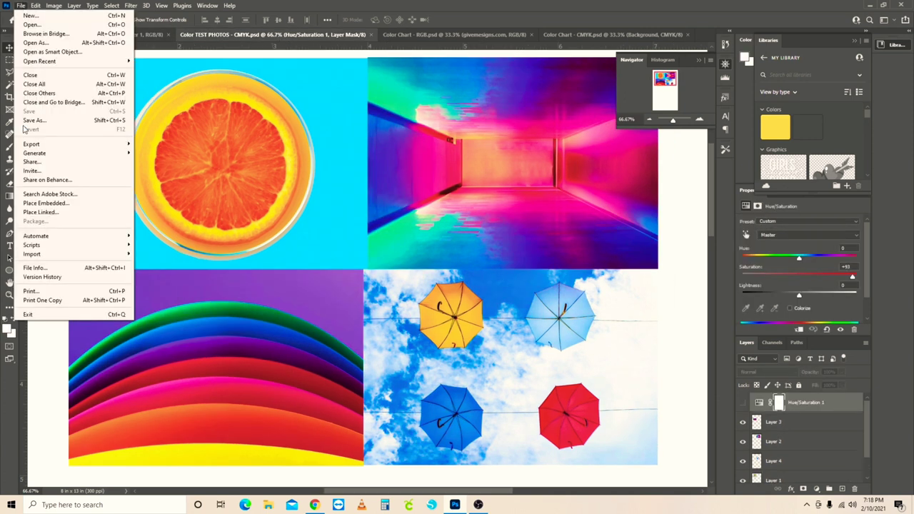
left_click(58, 300)
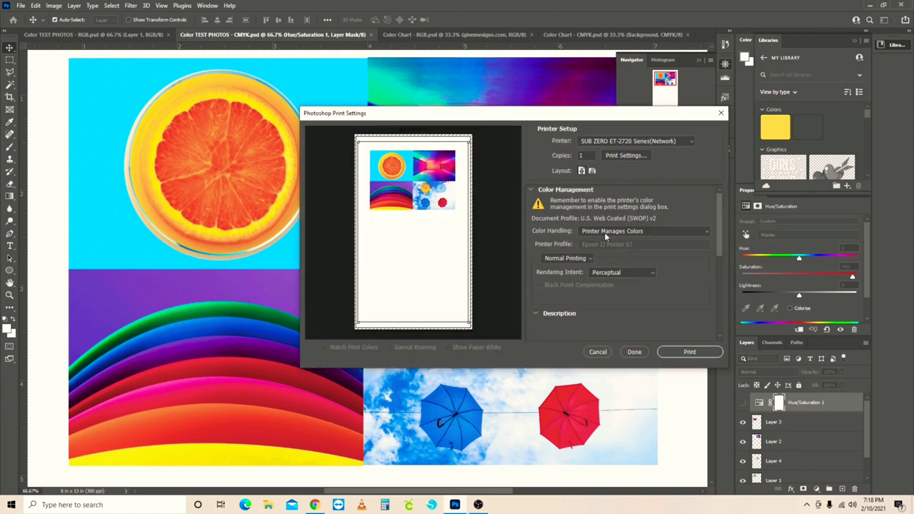
left_click(630, 157)
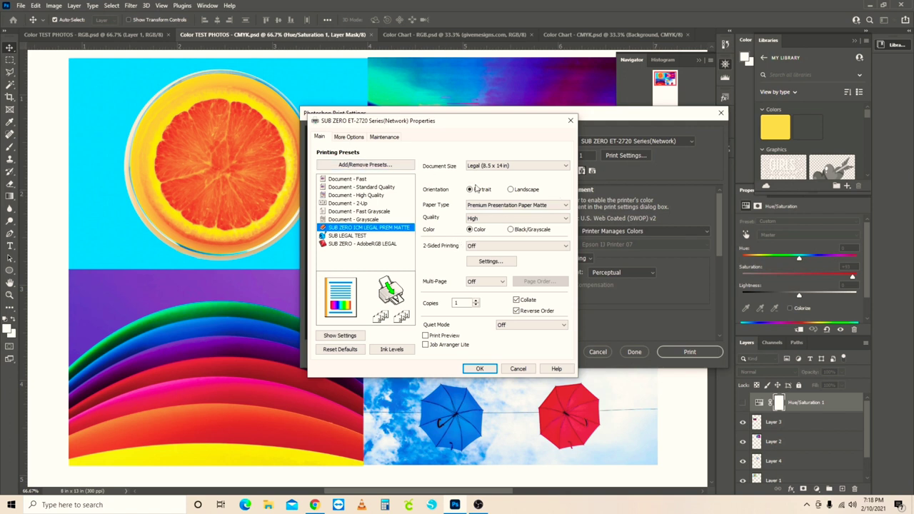
left_click(345, 138)
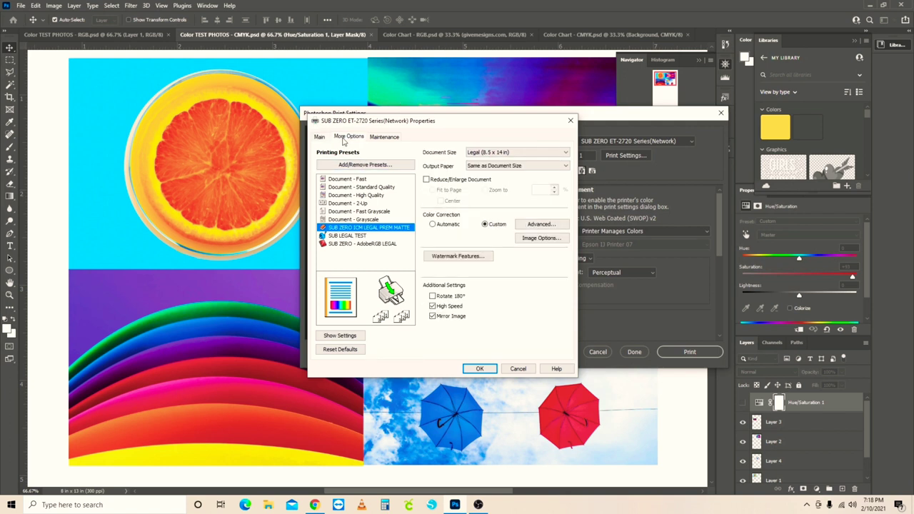
- Verify Advanced colour correction uses ICM, close all print dialogs, and switch to Color Chart - RGB.psd
left_click(541, 224)
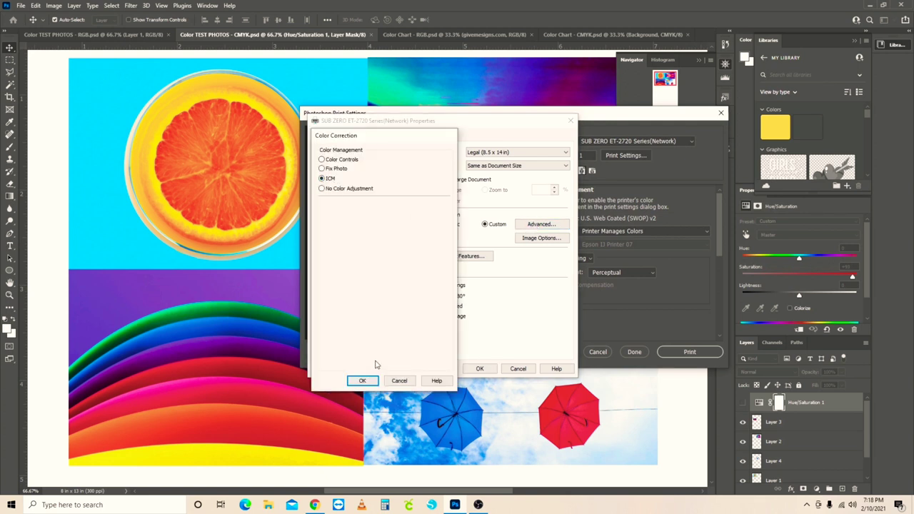
left_click(362, 381)
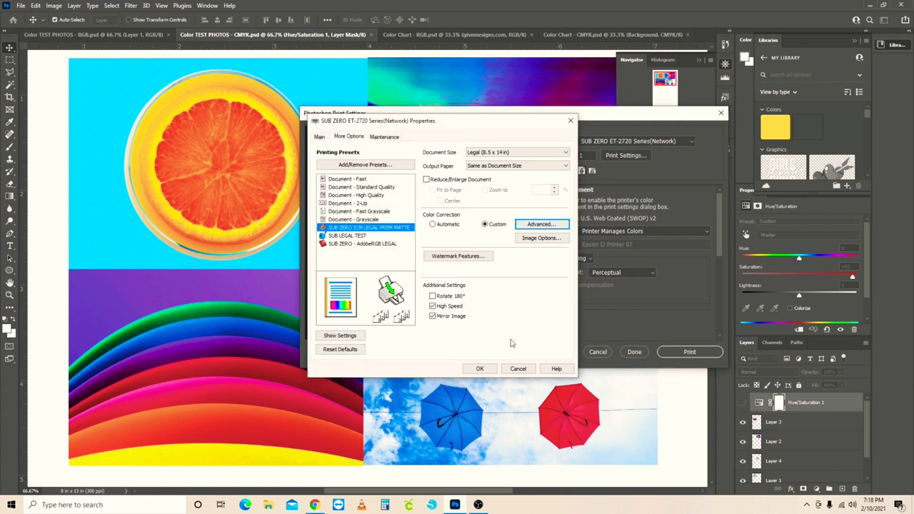
left_click(480, 368)
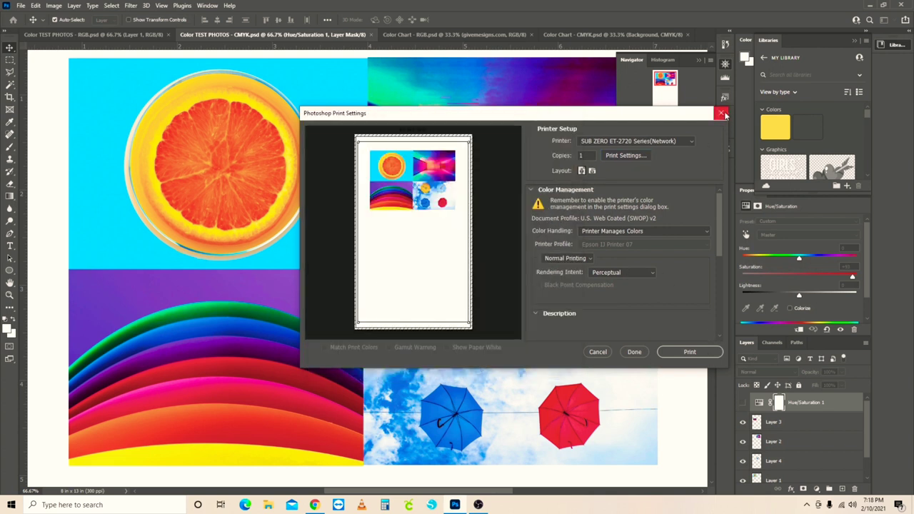
left_click(721, 113)
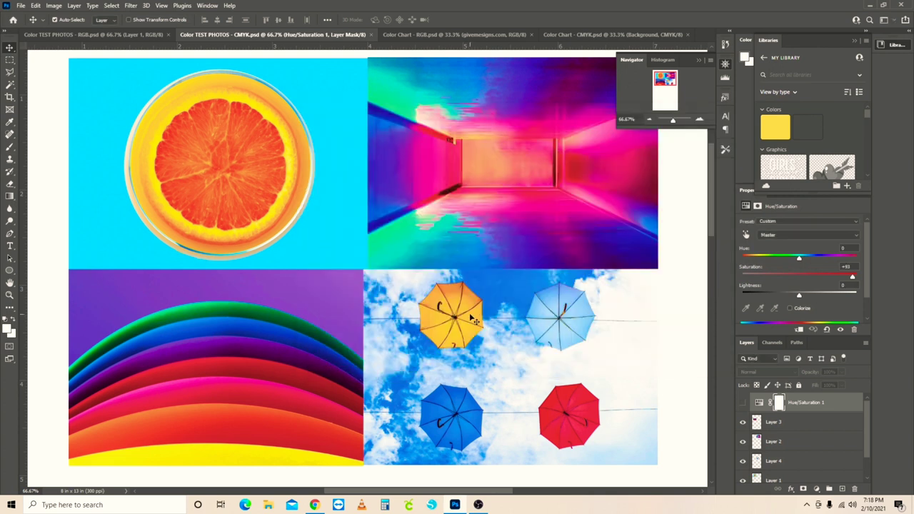
left_click(431, 35)
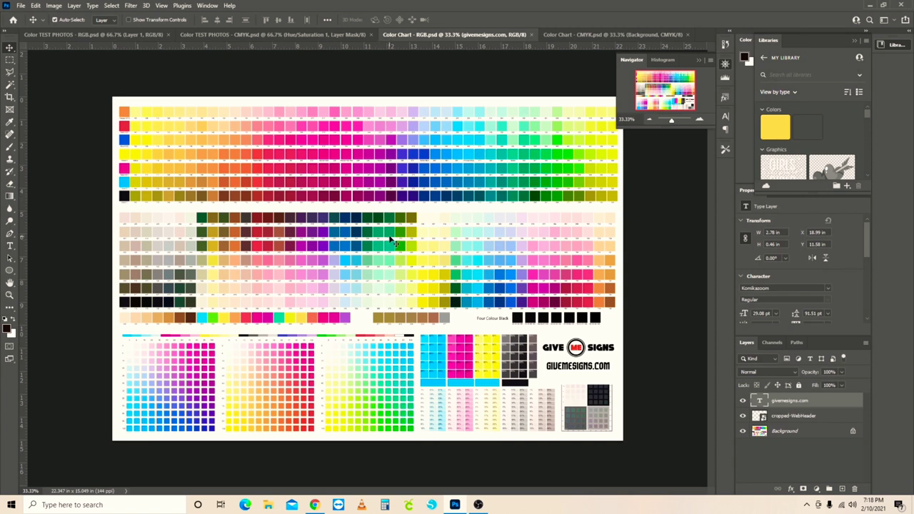
- Flip between the CMYK colour chart and the RGB and CMYK test photo collages, ending on Color TEST PHOTOS - CMYK.psd
left_click(570, 34)
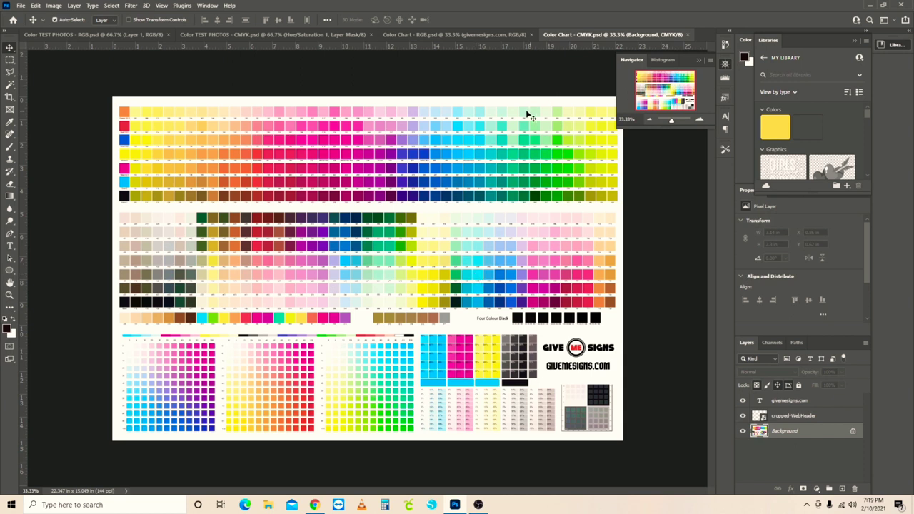
left_click(271, 35)
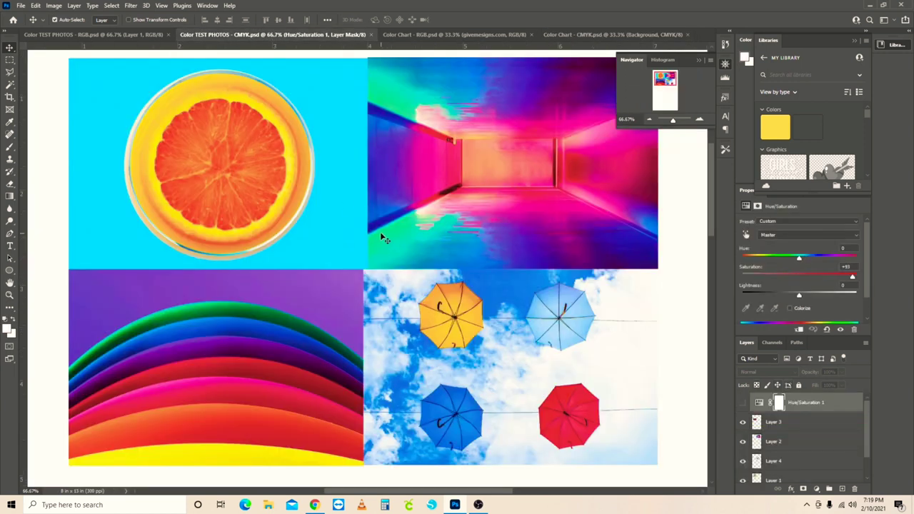
key("ctrl+z")
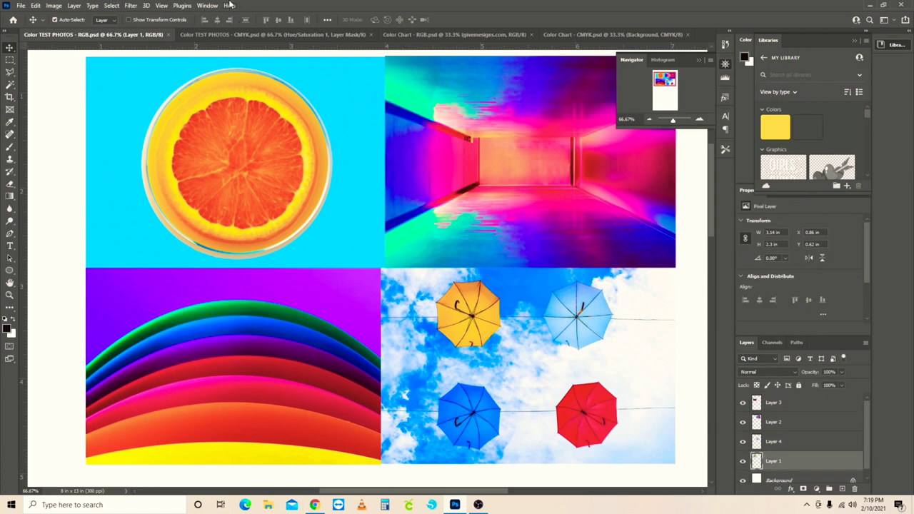
left_click(235, 34)
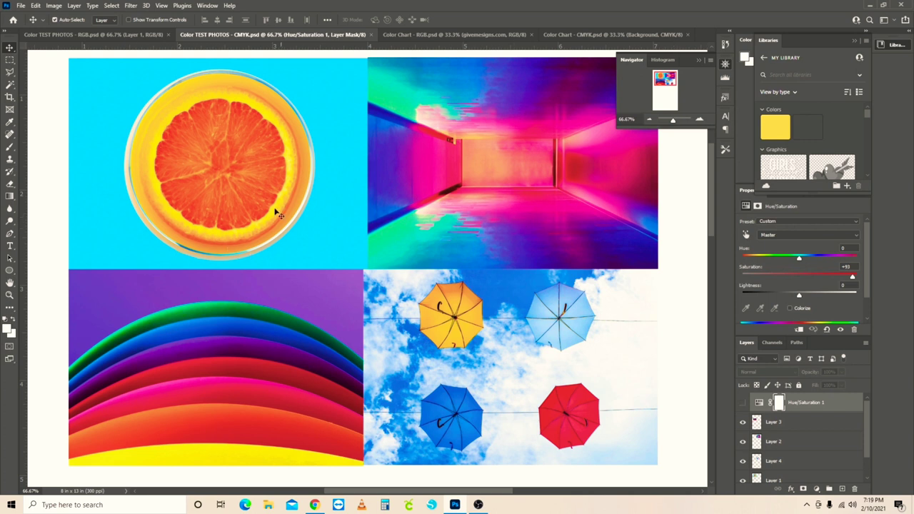
left_click(107, 35)
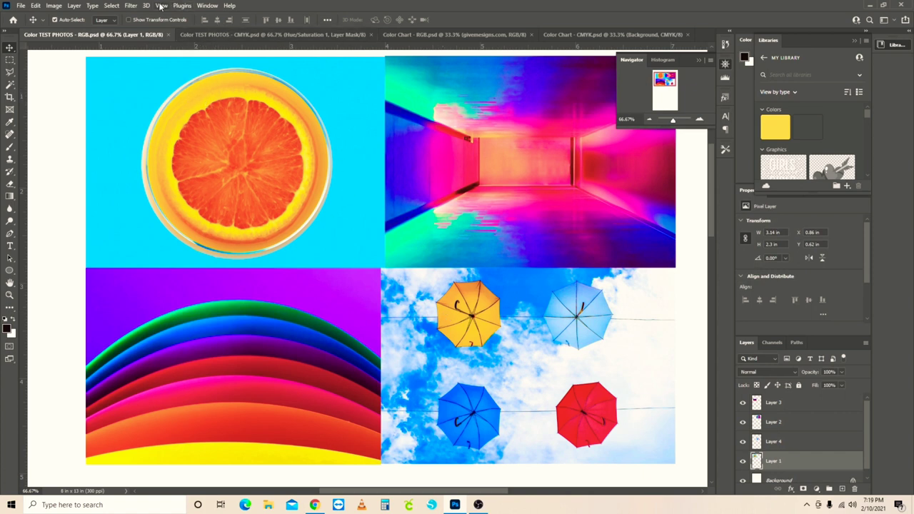
left_click(218, 35)
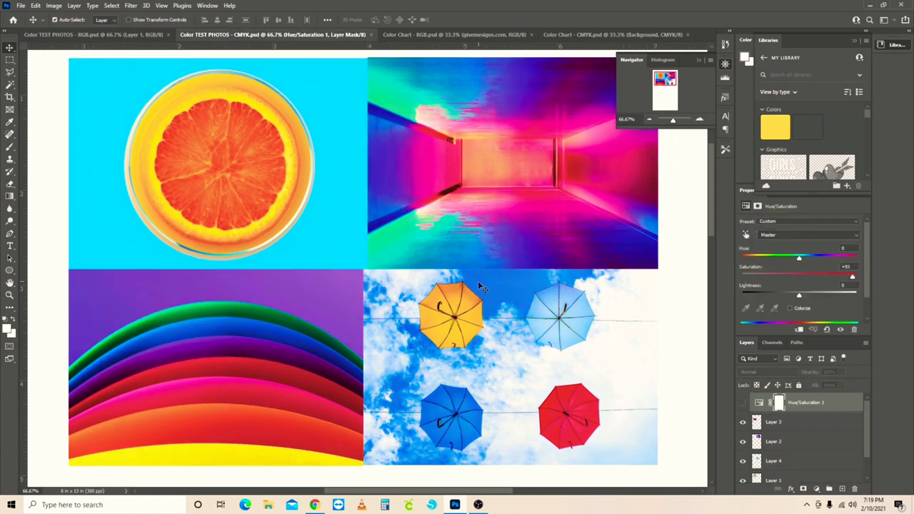